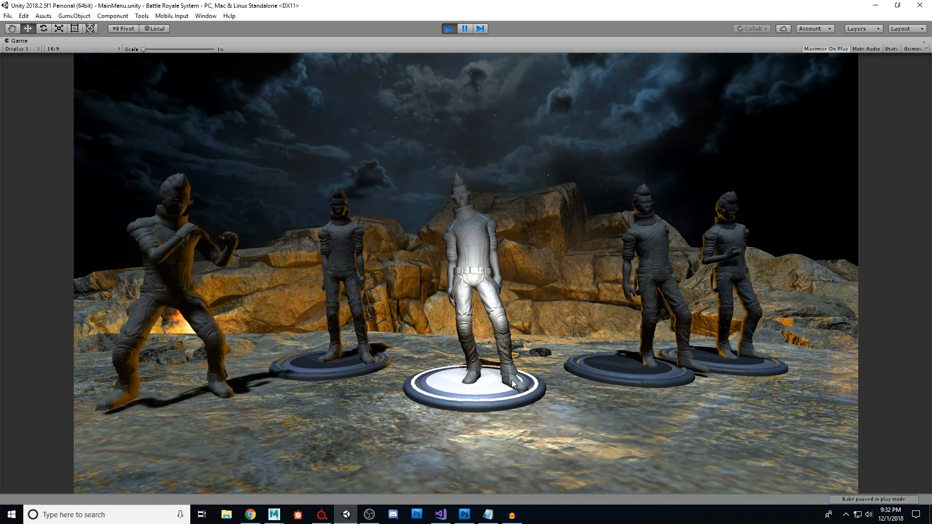
Stop play mode of the MainMenu scene and get a close view of the player stands
left_click(448, 28)
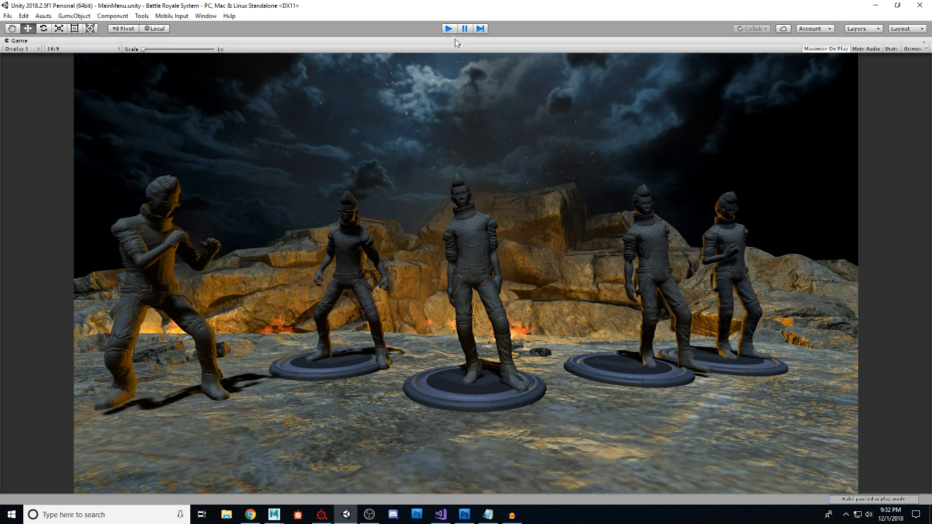
left_click_drag(444, 177, 464, 180)
key("a")
right_click_drag(267, 243, 224, 235)
key("w")
key("s")
key("w")
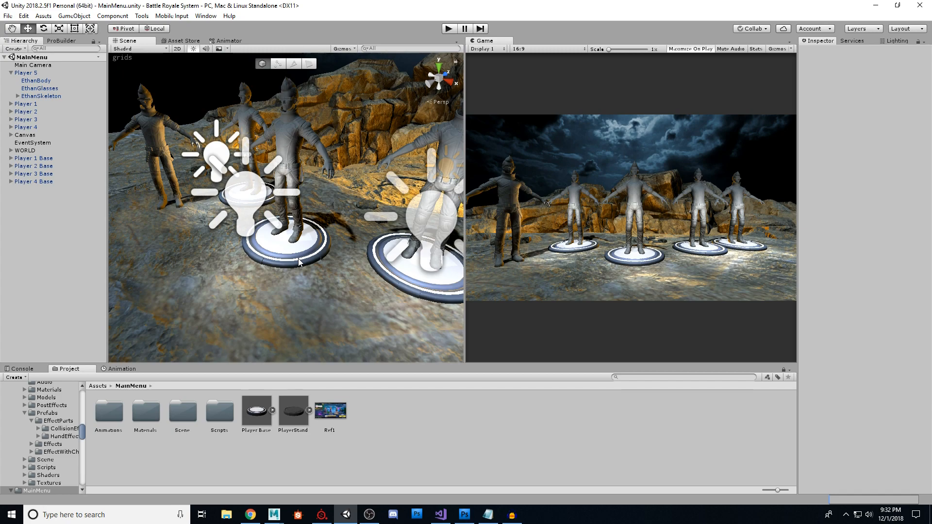
Select Player 1 and widen the Inspector so its component settings can be read
left_click(23, 105)
key("s")
mouse_move(242, 194)
right_mouse_down()
mouse_move(287, 155)
mouse_move(310, 151)
mouse_move(297, 207)
mouse_move(244, 208)
right_mouse_up()
key("w")
key("s")
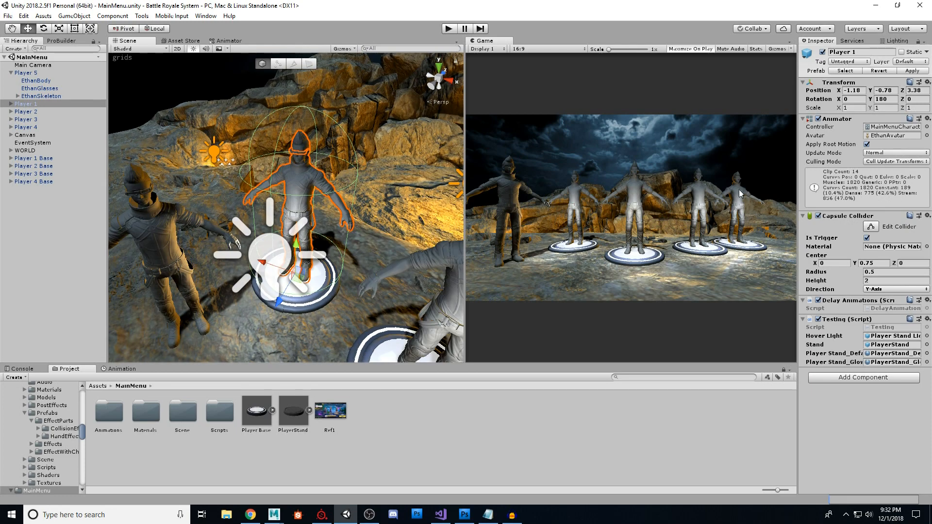
left_click_drag(799, 134, 737, 138)
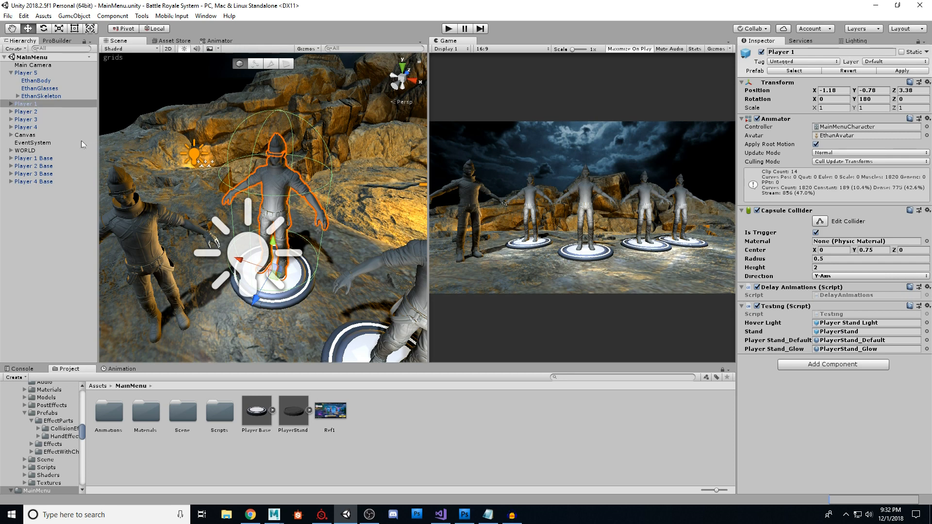
Examine Player 1 Base and its two children, PlayerStand and Player Stand Light, up close
left_click(35, 158)
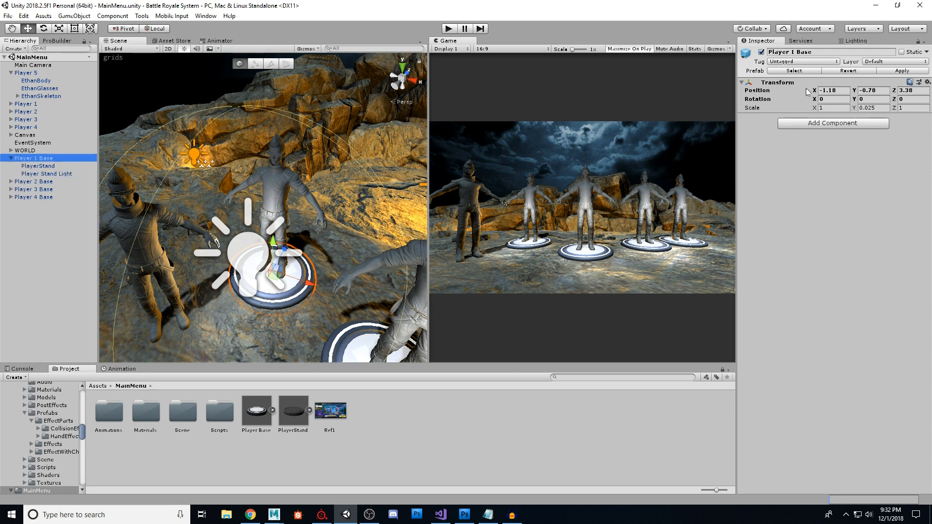
left_click(39, 166)
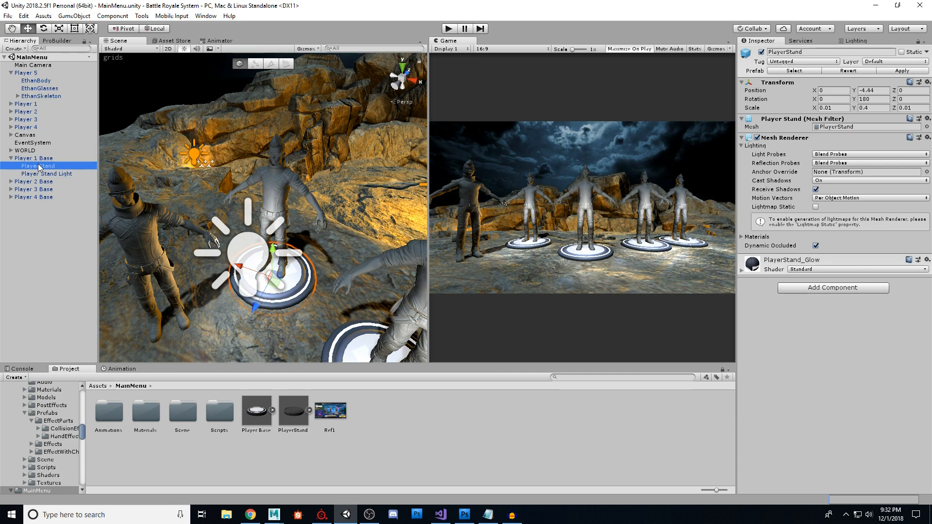
left_click(44, 174)
left_click_drag(162, 189, 351, 225, "alt")
right_click_drag(351, 223, 319, 276)
key("w")
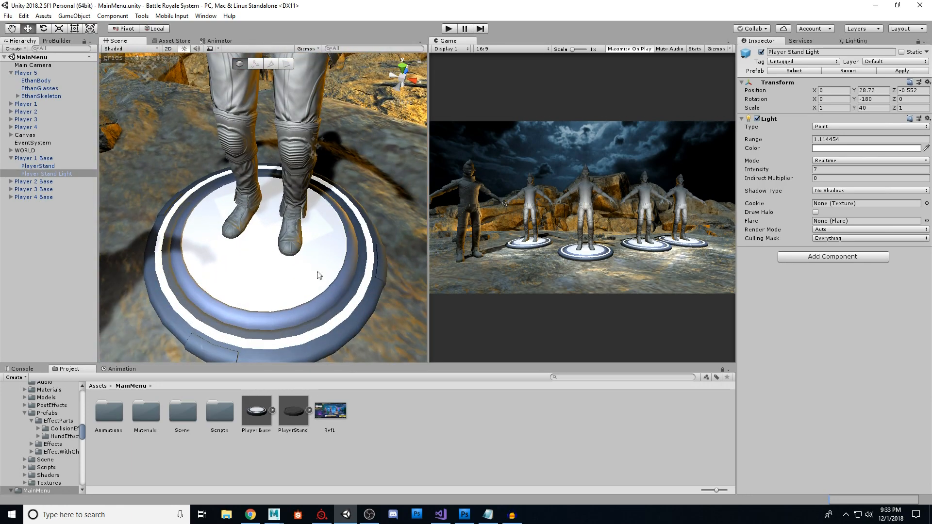
Expand the PlayerStand_Glow material on Player 1's stand to examine its maps and emission settings
left_click(38, 166)
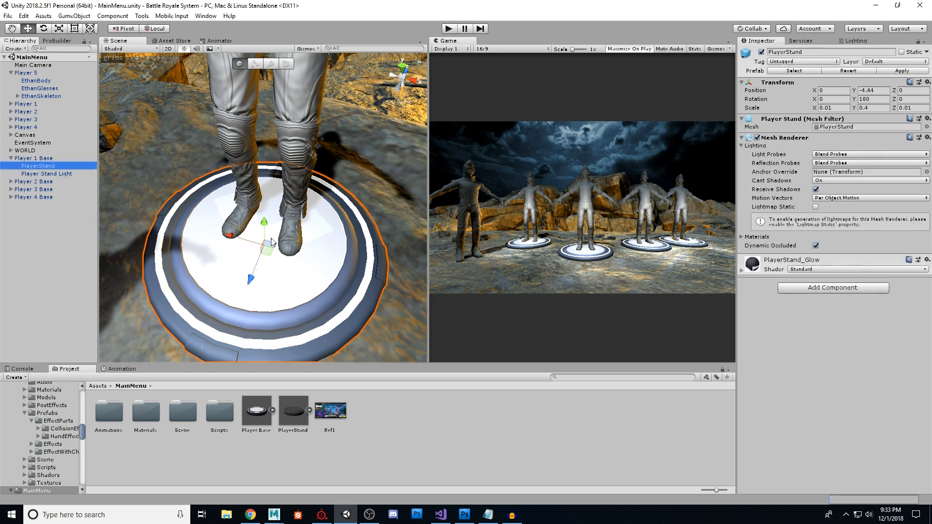
left_click(742, 271)
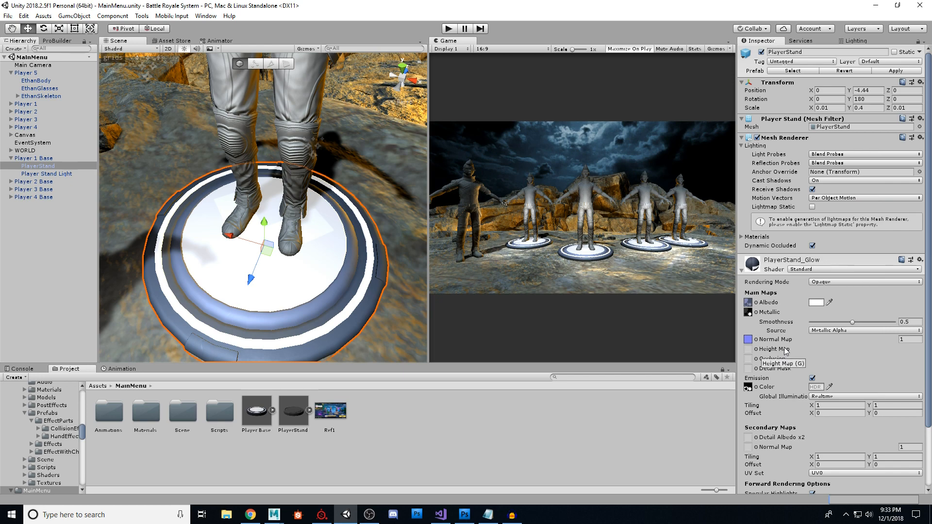
key("s")
right_click_drag(284, 264, 329, 218)
Switch to Autodesk Maya LT, view the player stand model from another angle, and return to Unity
mouse_move(275, 519)
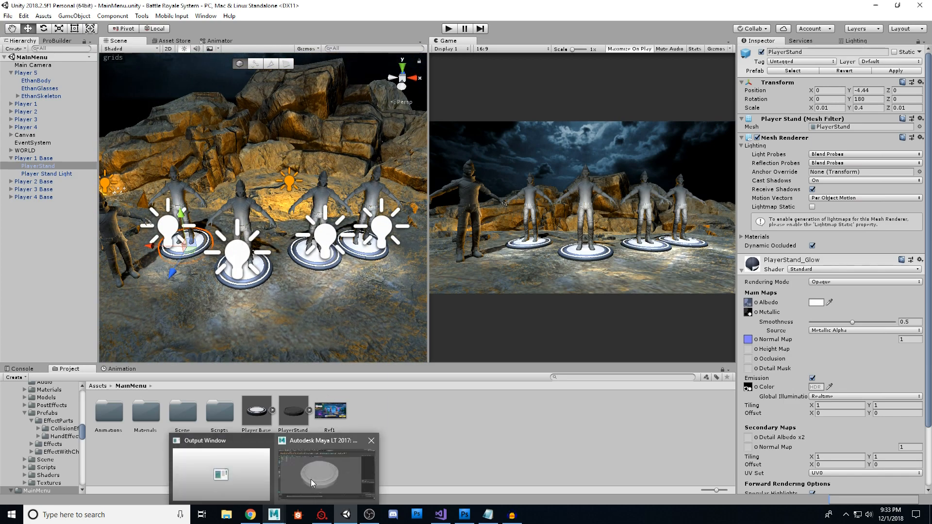
left_click(310, 479)
left_click_drag(429, 280, 383, 276, "alt")
left_click(874, 7)
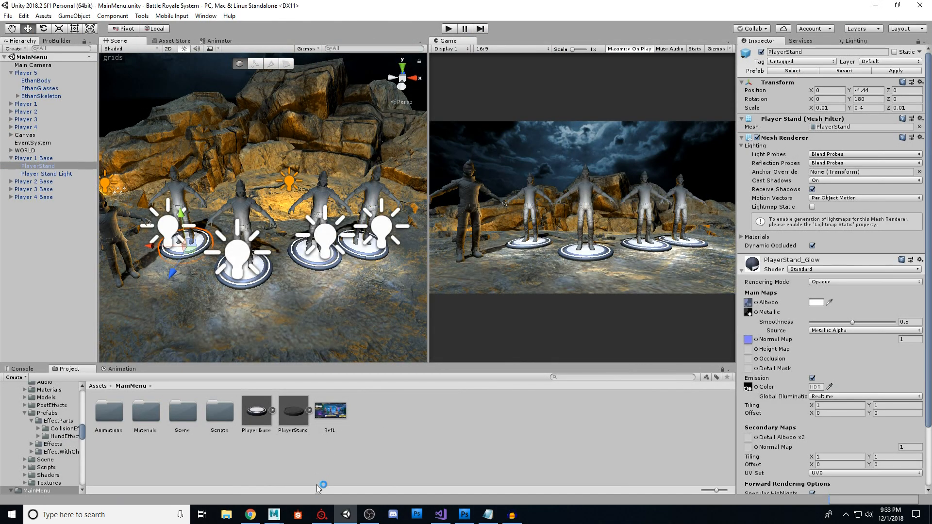
Switch to Substance Painter, examine the PlayerStand texturing and layers, and return to Unity
mouse_move(322, 519)
left_click(325, 466)
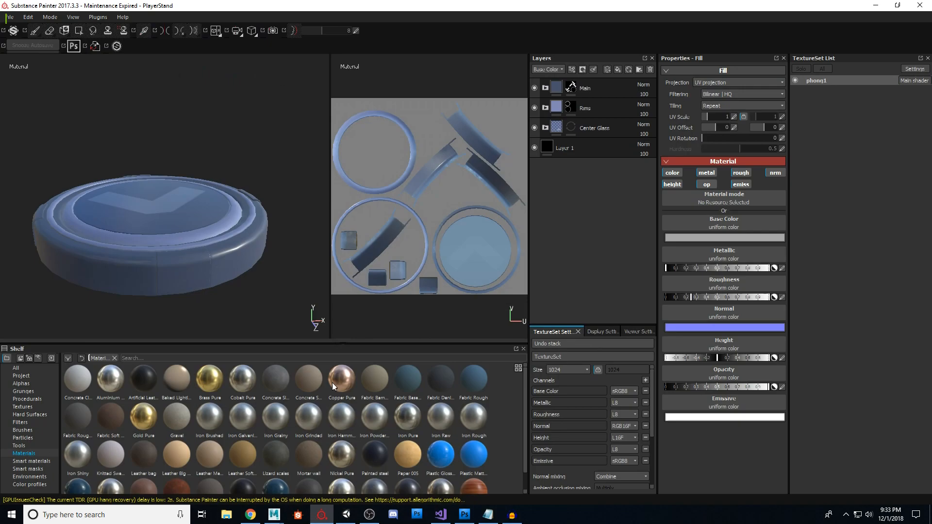
mouse_move(227, 233)
left_mouse_down("alt")
mouse_move(235, 239)
mouse_move(219, 267)
mouse_move(269, 214)
mouse_move(221, 223)
left_mouse_up("alt")
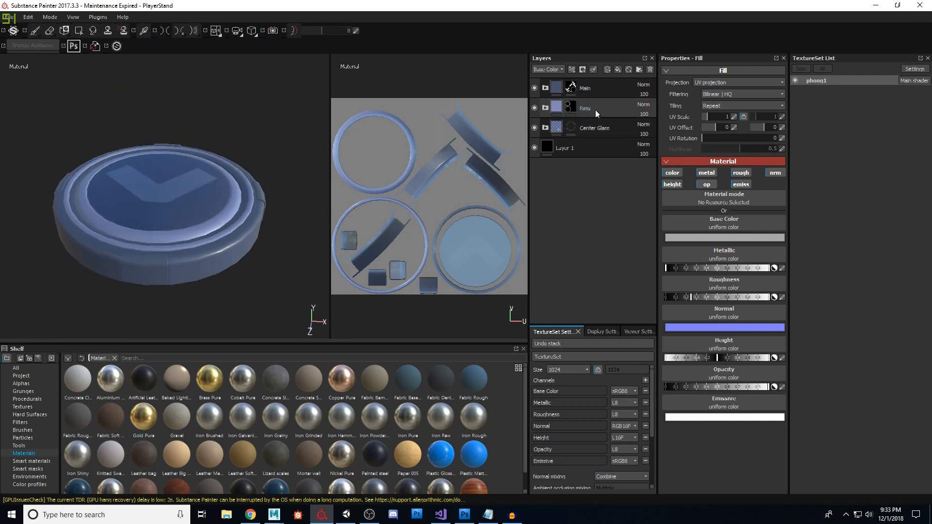
left_click_drag(271, 261, 272, 280, "alt")
left_click(876, 7)
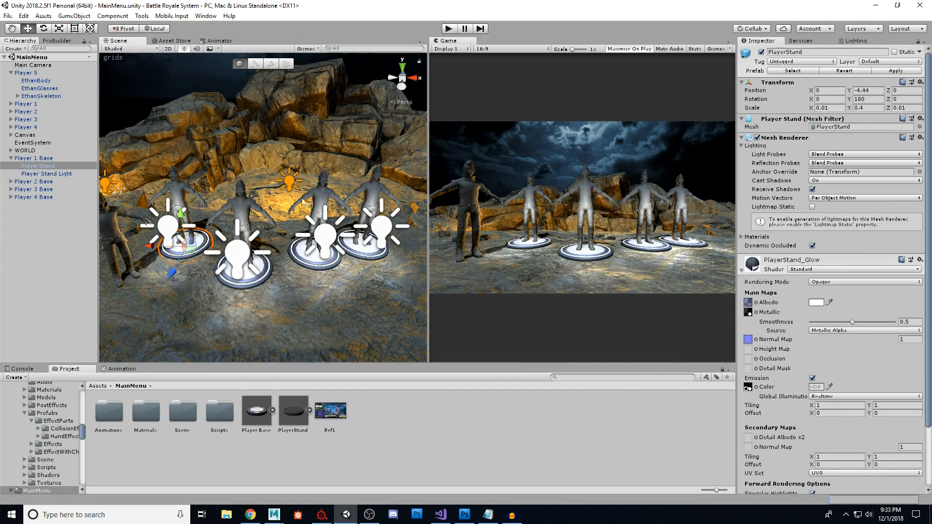
Select the PlayerStand model asset in the MainMenu folder and examine its preview from several angles
right_click_drag(353, 227, 252, 235)
key("w")
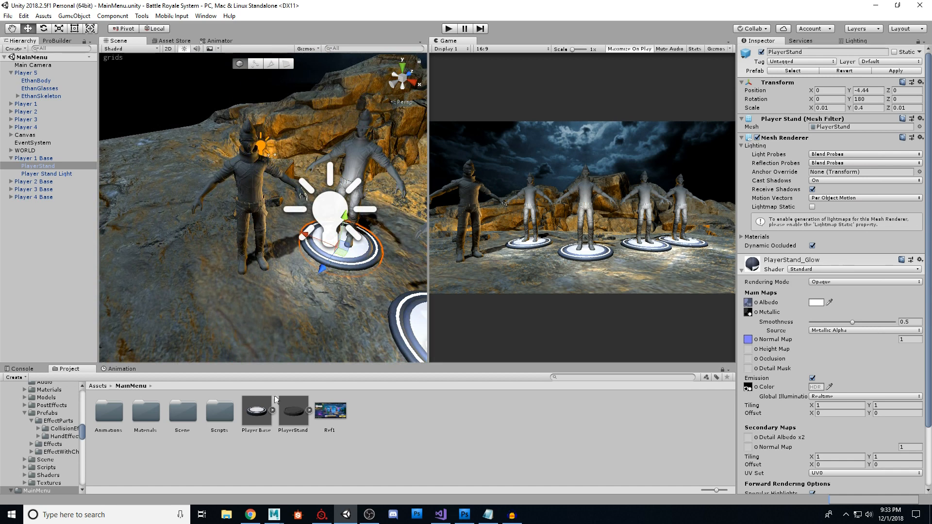
left_click(289, 412)
left_click_drag(849, 446, 844, 421)
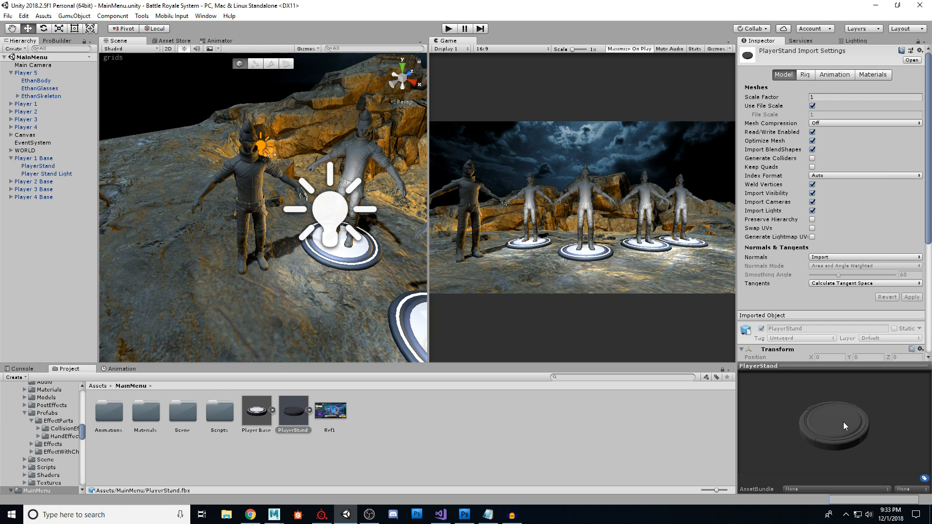
left_click_drag(843, 421, 849, 430)
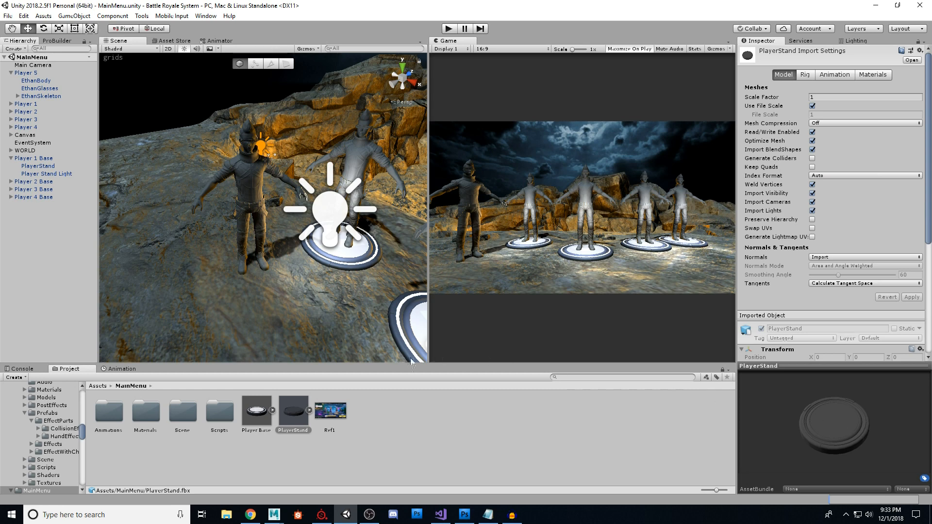
Place the PlayerStand model under Player 5's feet at about X -1.833, Y -0.923, Z 2.389
left_click_drag(296, 411, 247, 263)
key("f")
left_click_drag(227, 318, 262, 214, "alt")
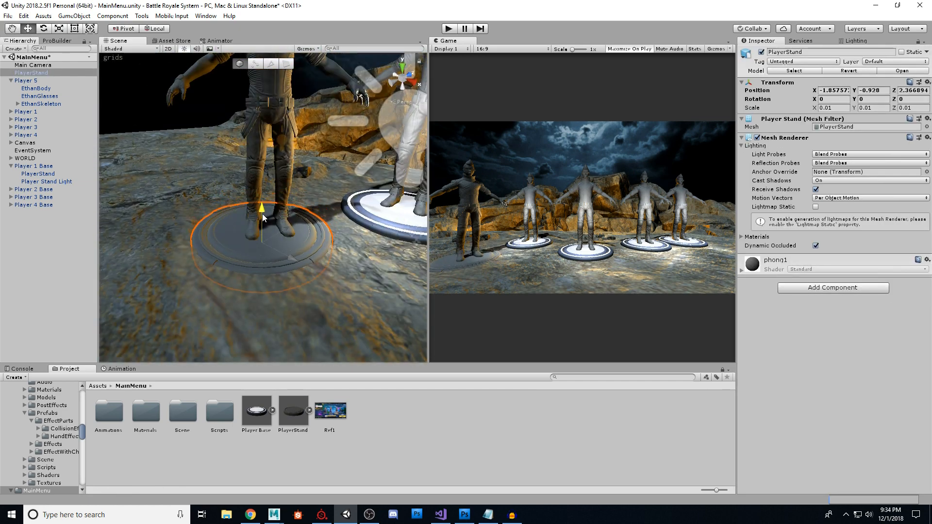
right_click_drag(290, 261, 290, 279)
key("w")
key("s")
left_click_drag(256, 196, 256, 195)
left_click_drag(256, 229, 264, 234)
key("s")
right_click_drag(252, 247, 364, 246)
key("a")
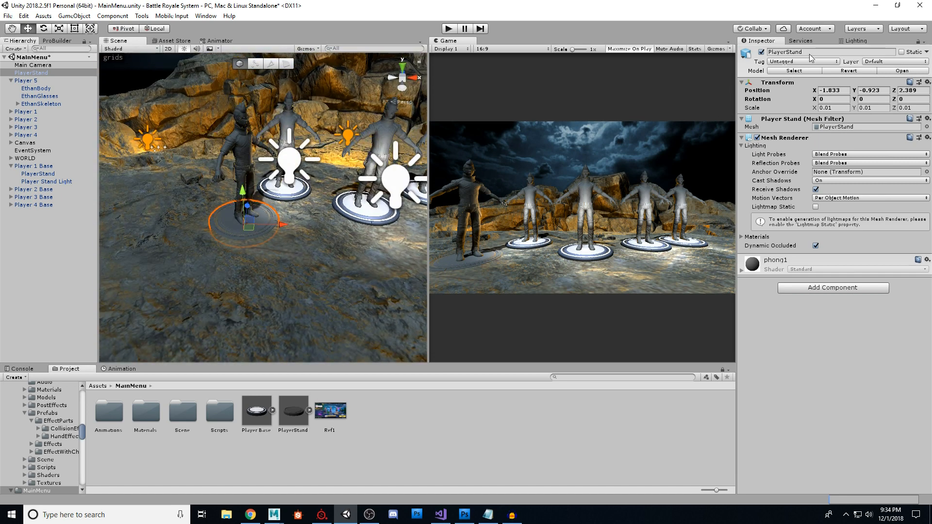
Rename the new PlayerStand object as Player 5 Stand and place it below Player 4 Base in the hierarchy
left_click(787, 52)
left_click(787, 52)
type("5")
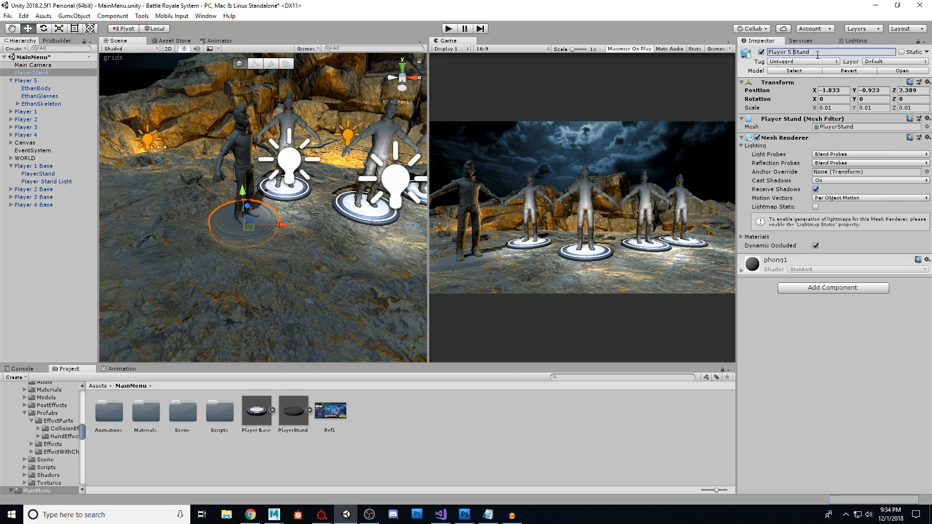
key("Return")
left_click_drag(46, 73, 48, 211)
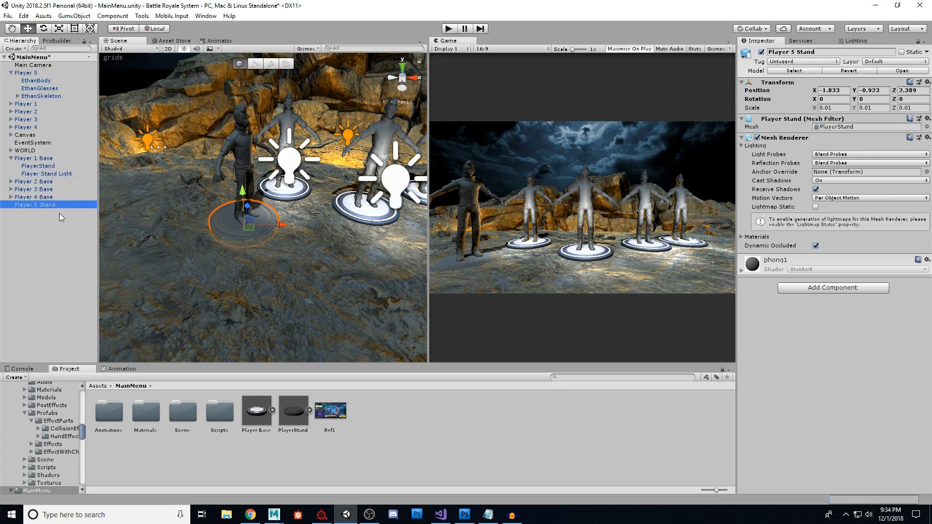
Rename the Player 5 Stand object as Player 5 Base
left_click(794, 52)
left_click(831, 51)
key("BackSpace")
key("BackSpace")
key("BackSpace")
key("BackSpace")
key("BackSpace")
type("Base")
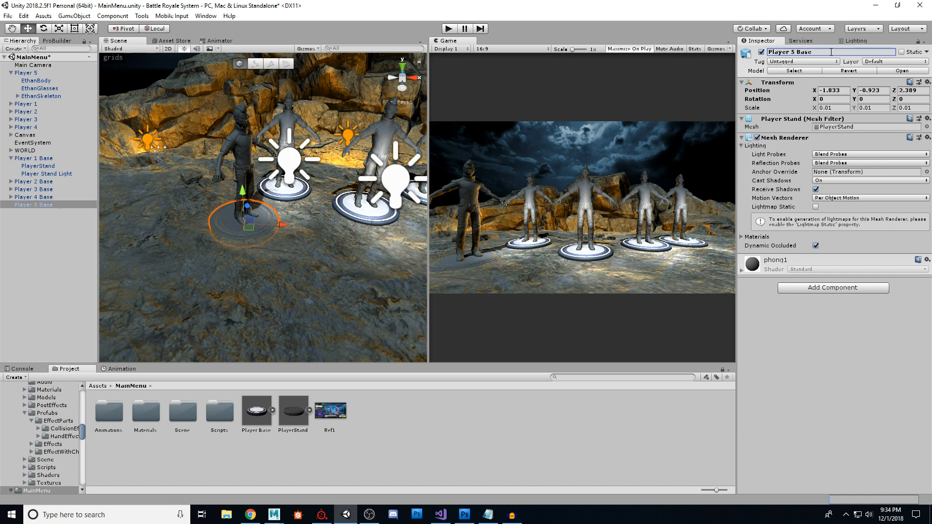
Examine Player 4 Base with its child objects and compare it with Player 5 Base up close
left_click(45, 198)
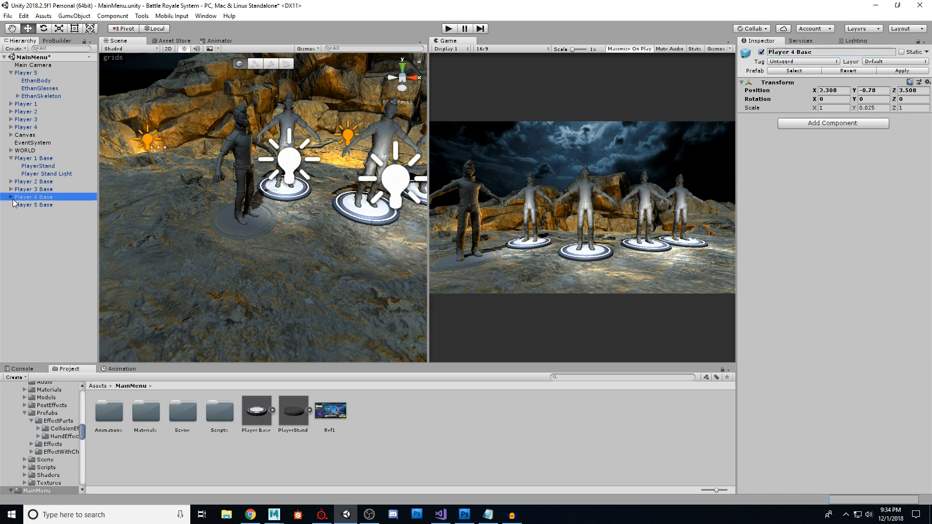
key("Right")
key("Down")
key("Down")
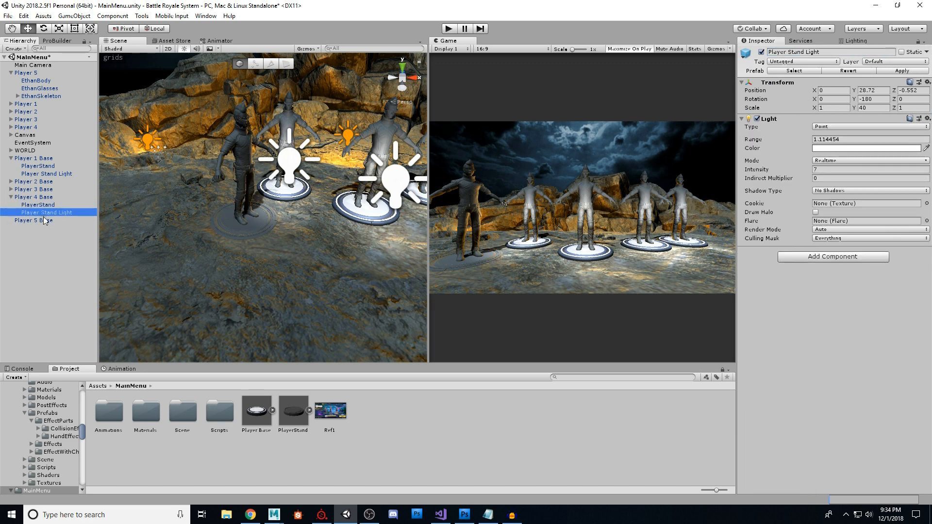
left_click(39, 199)
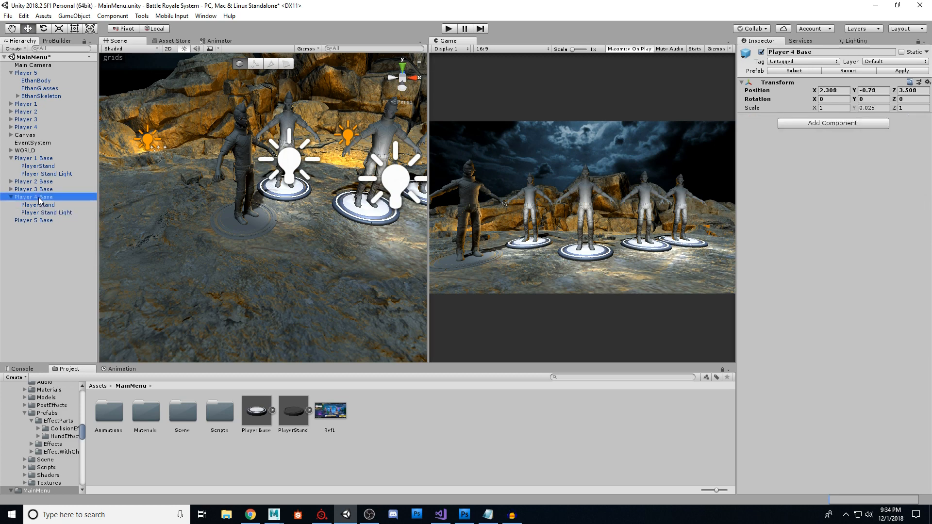
mouse_move(209, 220)
right_mouse_down()
mouse_move(348, 219)
mouse_move(198, 220)
right_mouse_up()
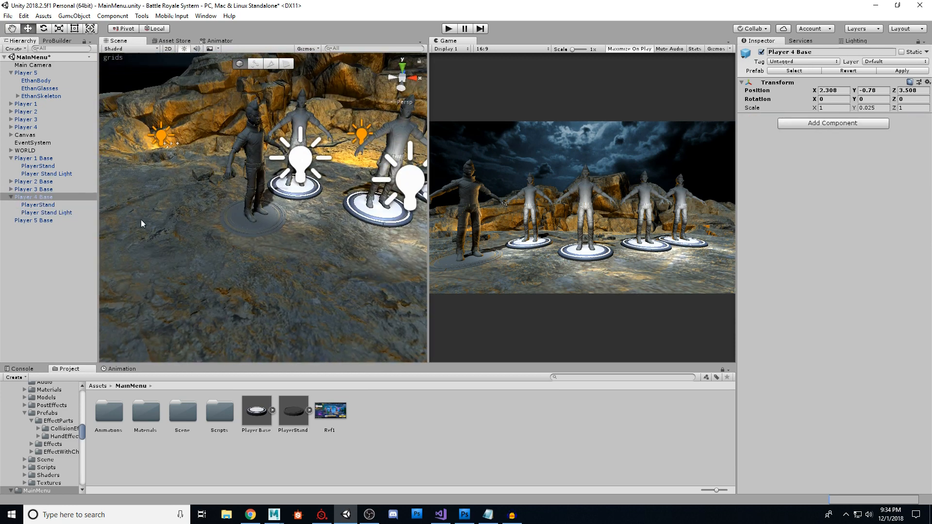
left_click(38, 221)
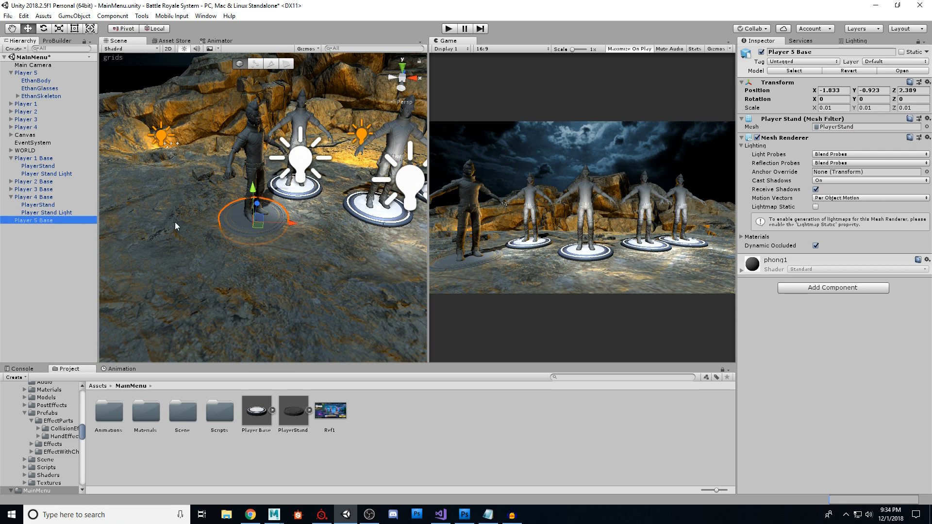
right_click_drag(222, 221, 206, 253)
key("w")
right_click_drag(249, 278, 258, 270)
key("s")
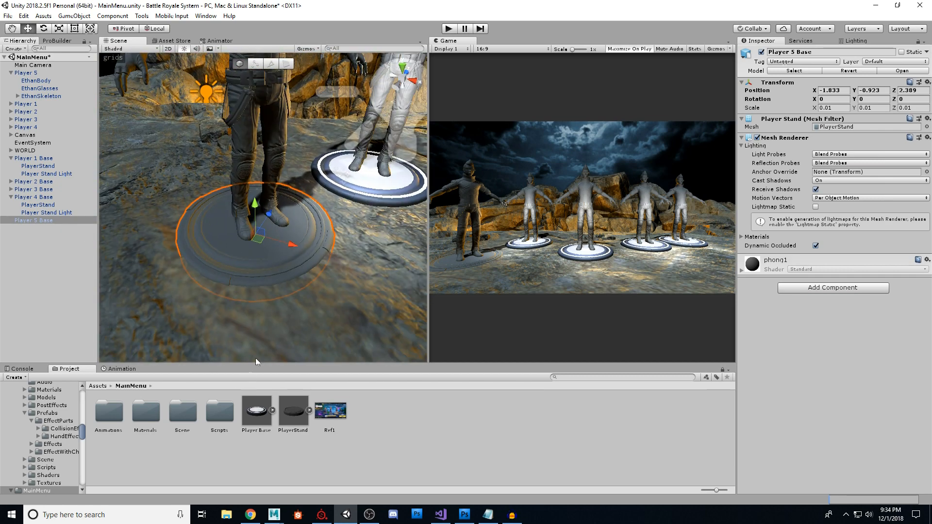
Create a new material named Player 5 Stand in the MainMenu Materials folder
double_click(151, 413)
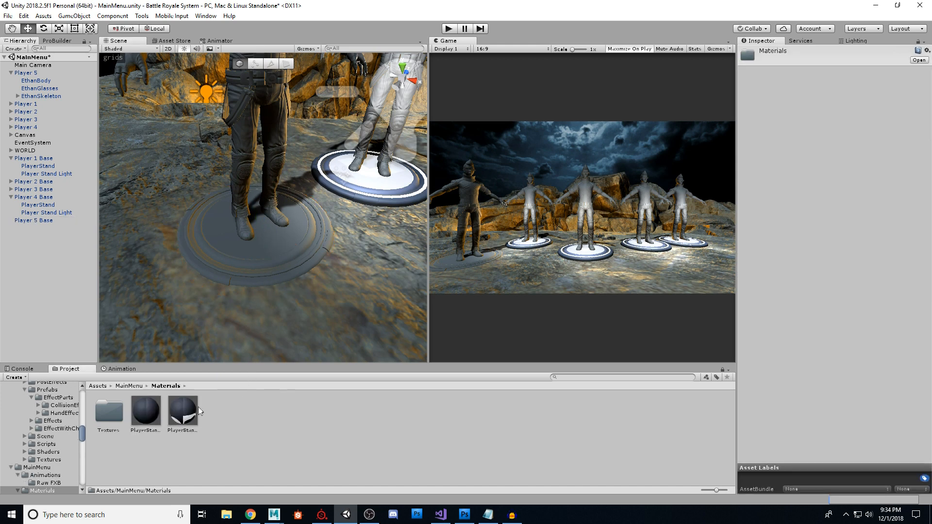
right_click(246, 421)
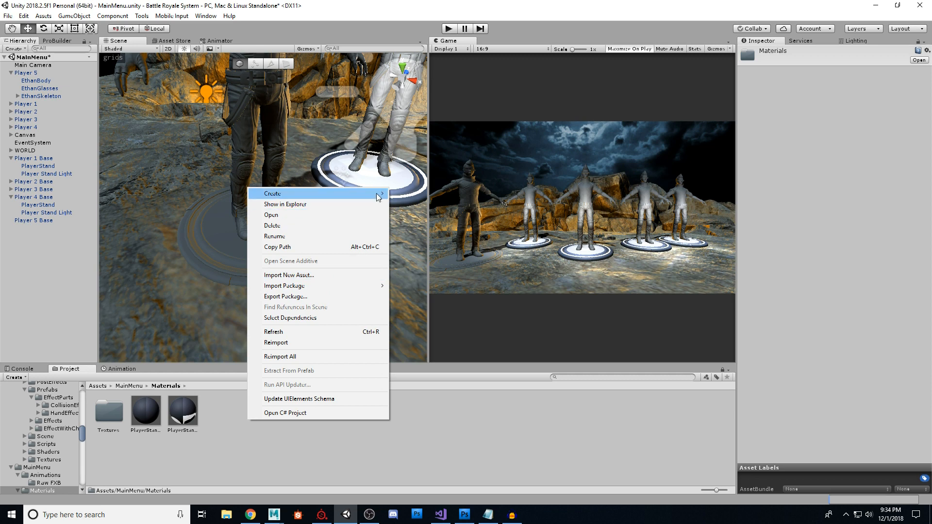
mouse_move(377, 193)
left_click(415, 291)
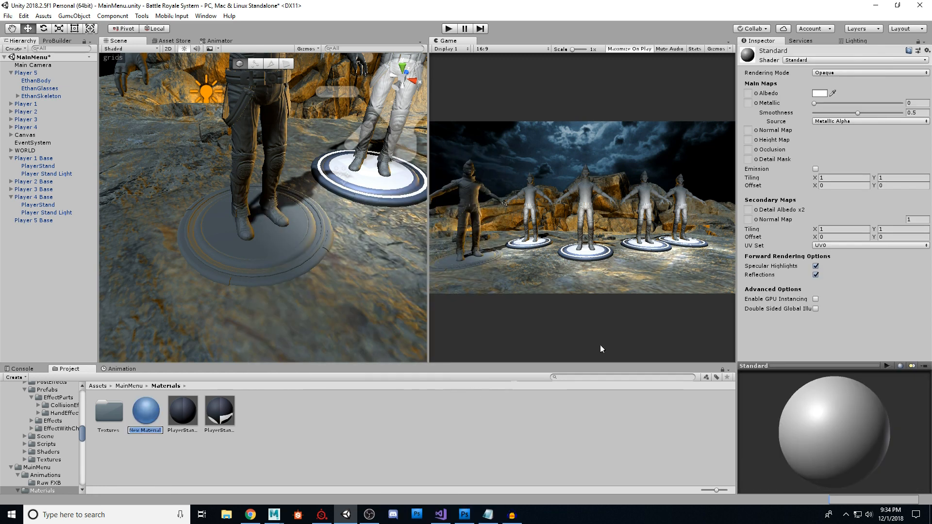
type("G")
type("layer 5 Stand")
key("Return")
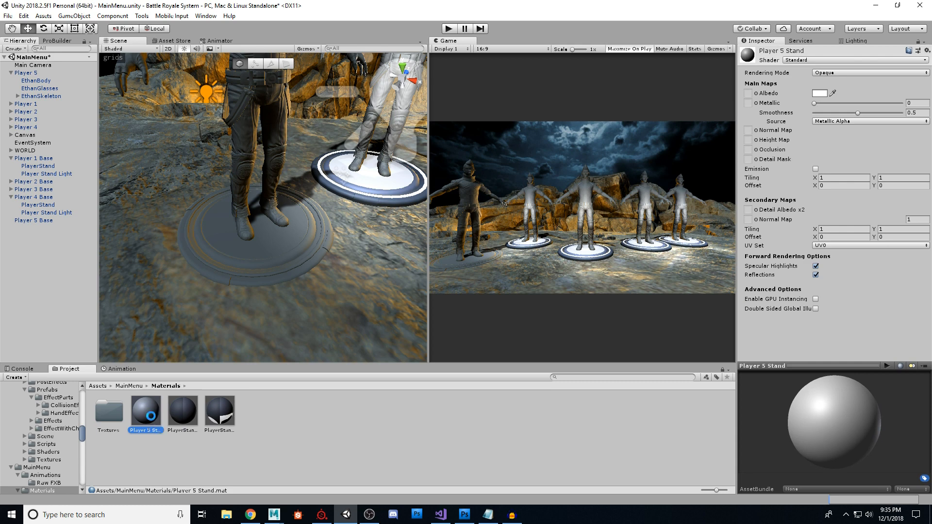
Duplicate the Player 5 Stand material and rename the original as Player 5 Stand_Default
key("ctrl+d")
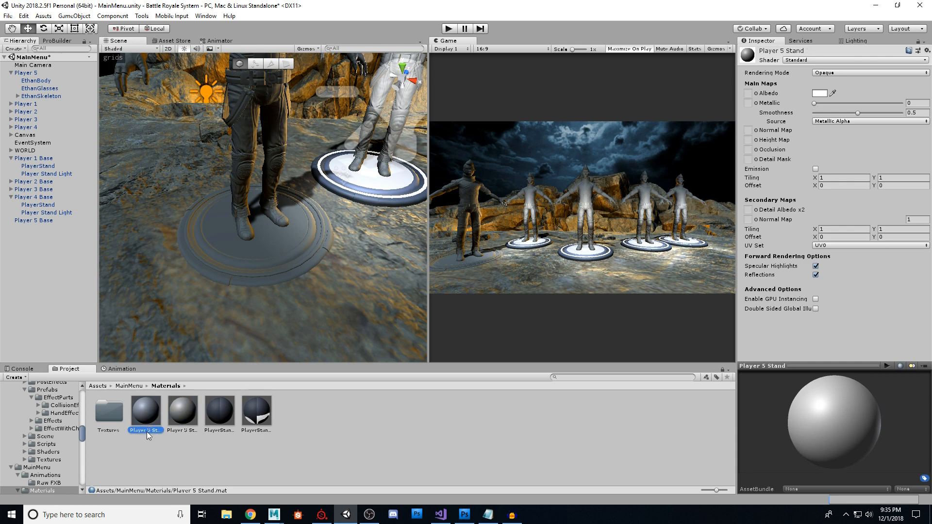
left_click(147, 432)
key("End")
type("Default")
key("Return")
Apply the Player 5 Stand_Default material to Player 5 Base
left_click_drag(173, 406, 45, 220)
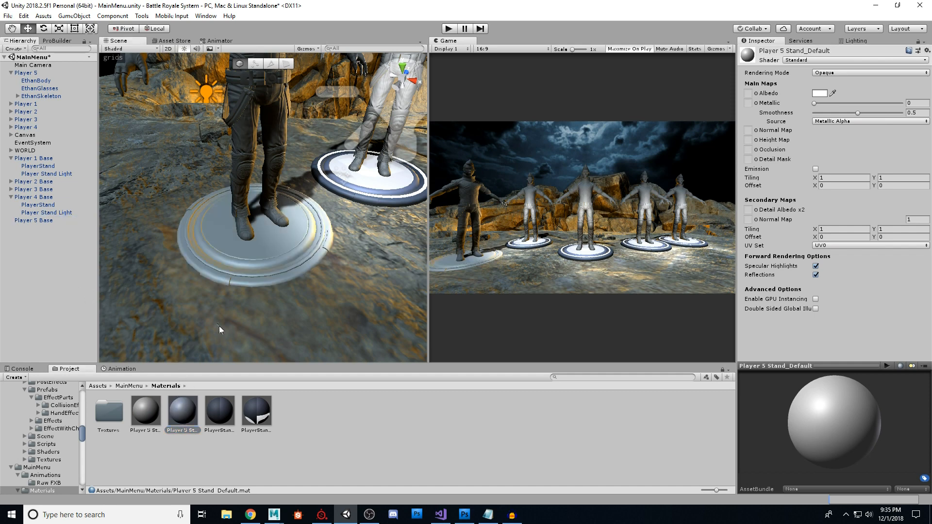
left_click_drag(263, 282, 285, 275)
Rename the duplicated Player 5 Stand 1 material as Player 5 Stand_Glow
left_click(147, 413)
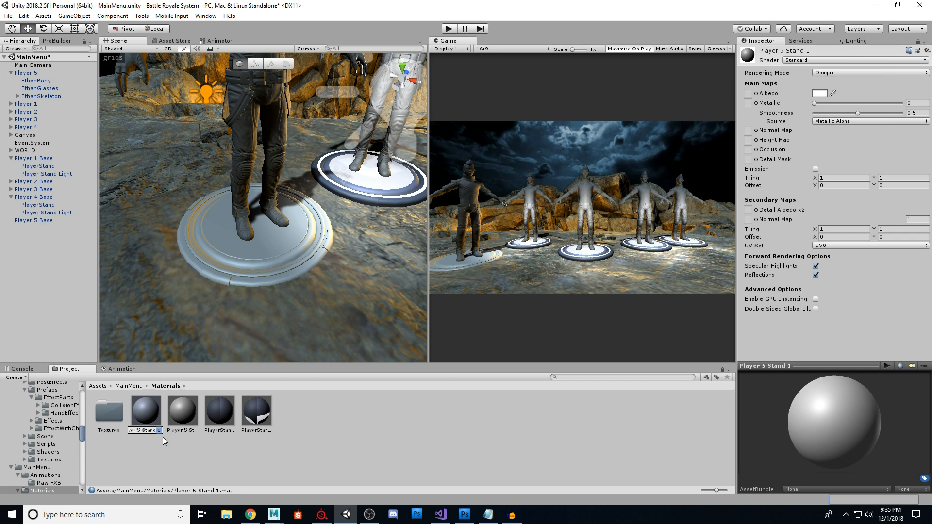
type("Glow")
key("Return")
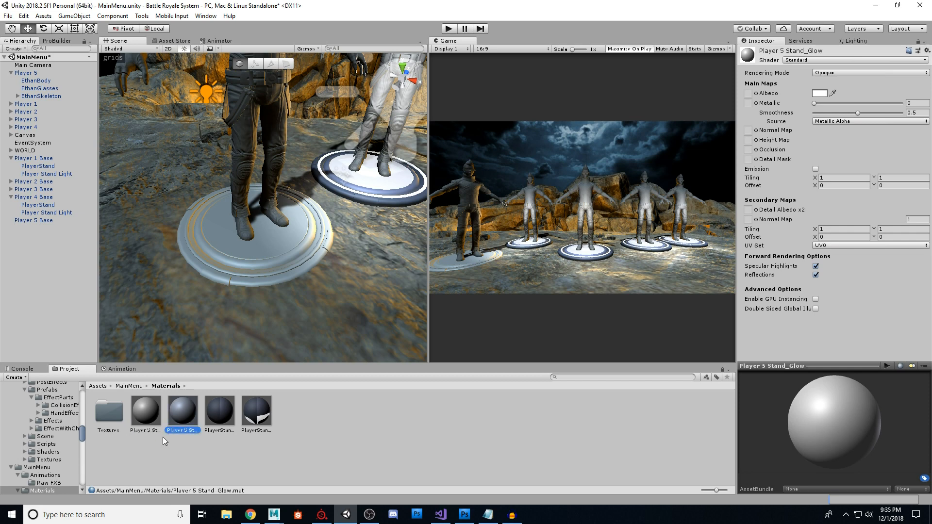
Assign the AlbedoTransparency texture from the PlayerStand Default textures folder to the albedo of the Player 5 Stand_Default material
left_click(239, 418)
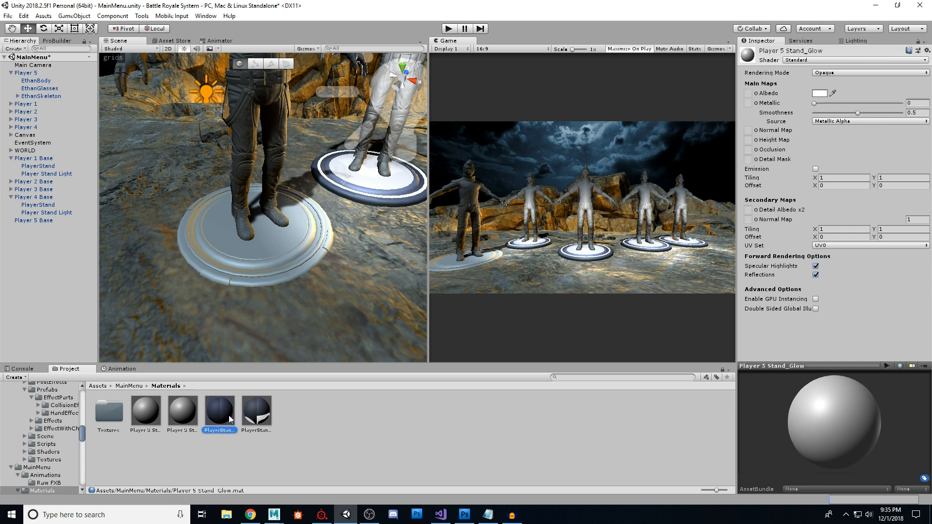
left_click(225, 419)
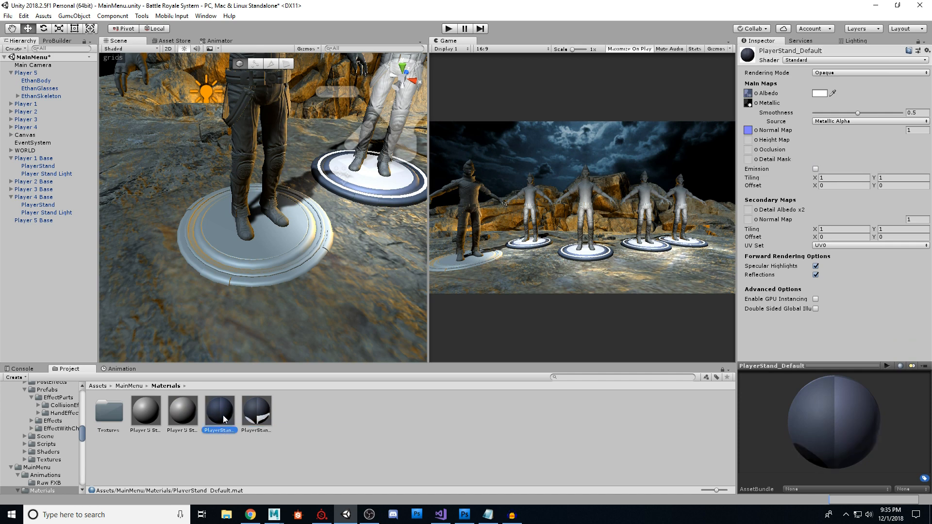
left_click(260, 419)
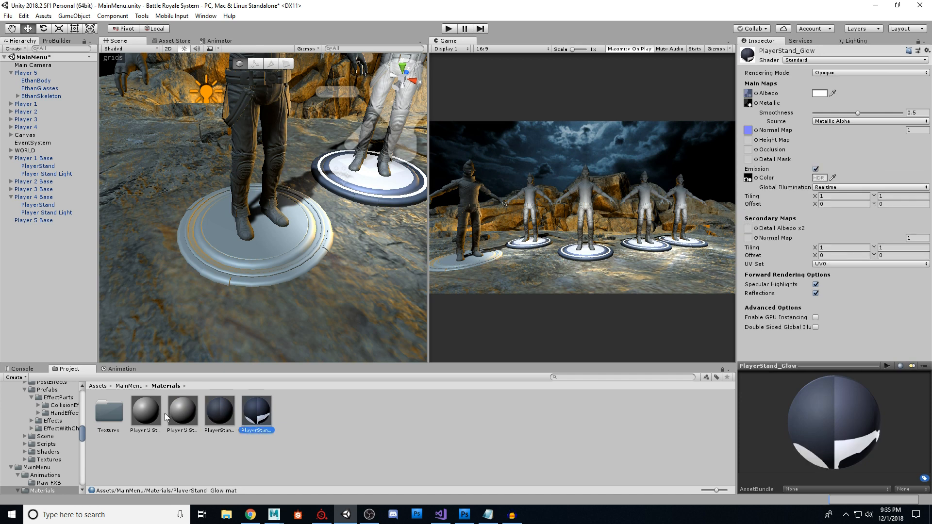
left_click(145, 411)
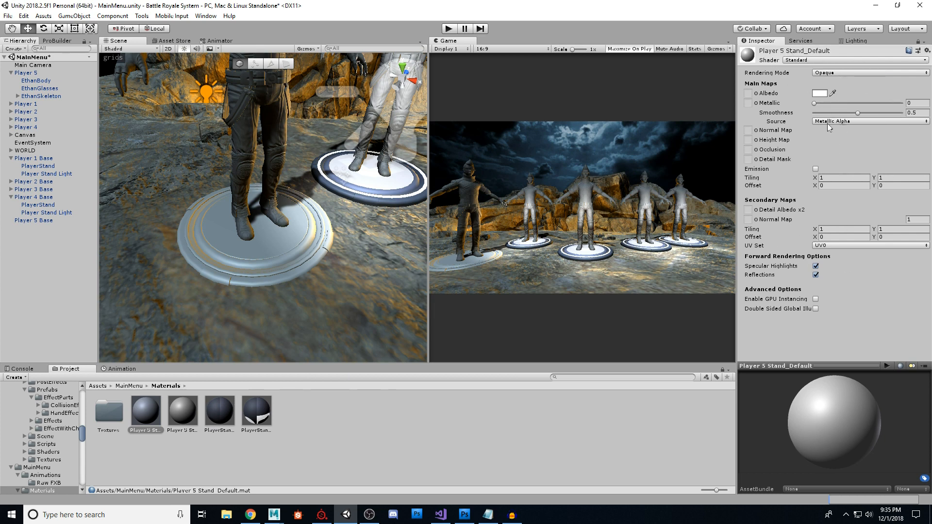
double_click(116, 416)
double_click(123, 416)
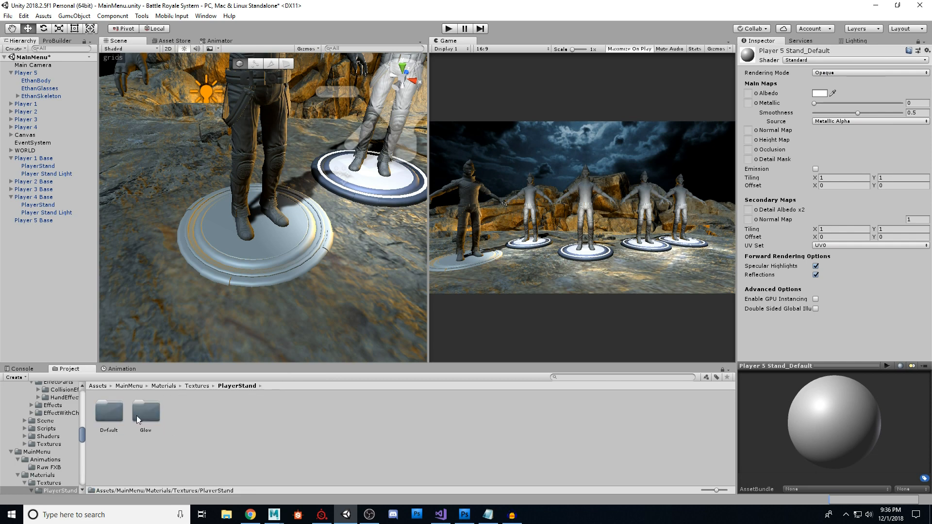
double_click(112, 413)
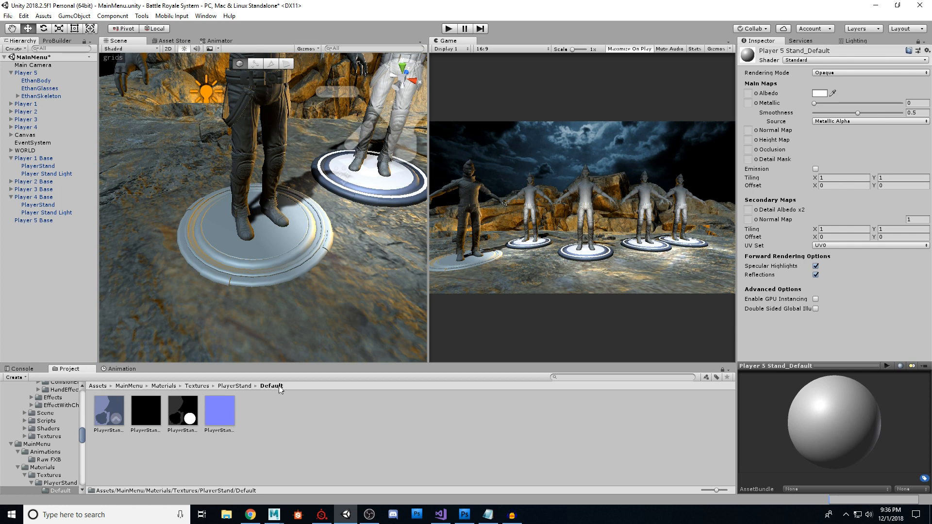
left_click(238, 386)
double_click(117, 418)
left_click(106, 416)
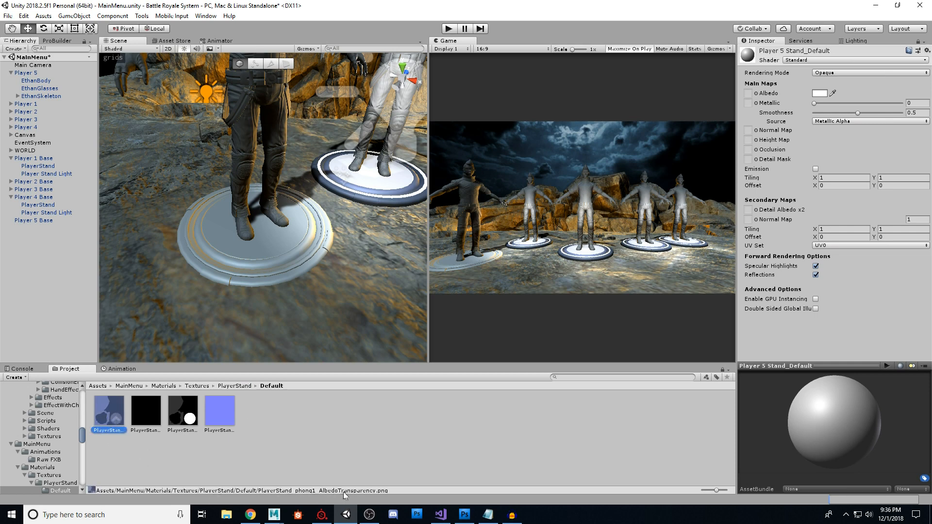
left_click_drag(109, 411, 769, 96)
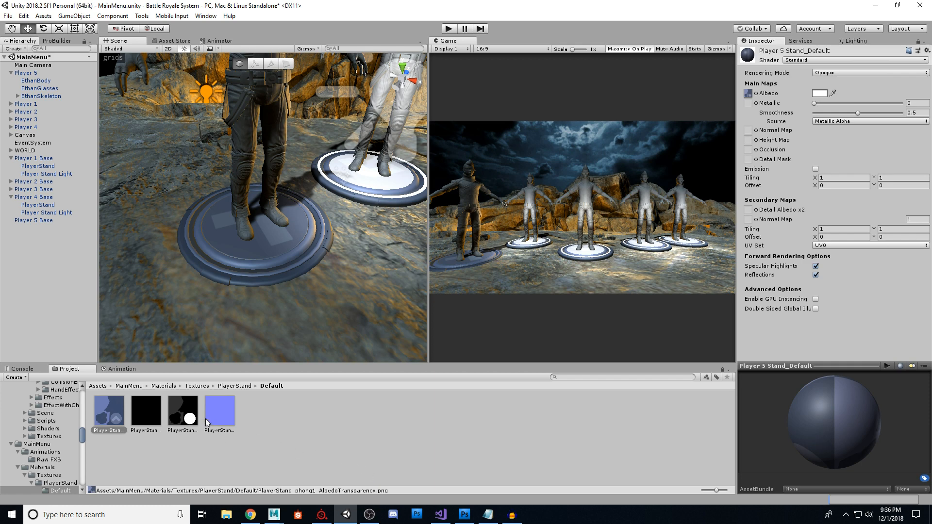
Add the Default folder's MetallicSmoothness and normal map textures to Player 5 Stand_Default, with smoothness at 0.495
left_click(147, 410)
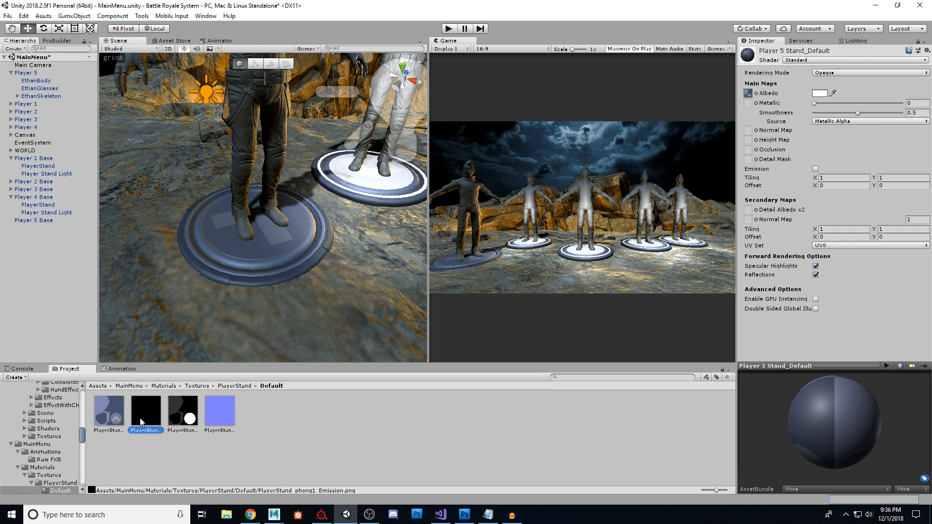
left_click(185, 415)
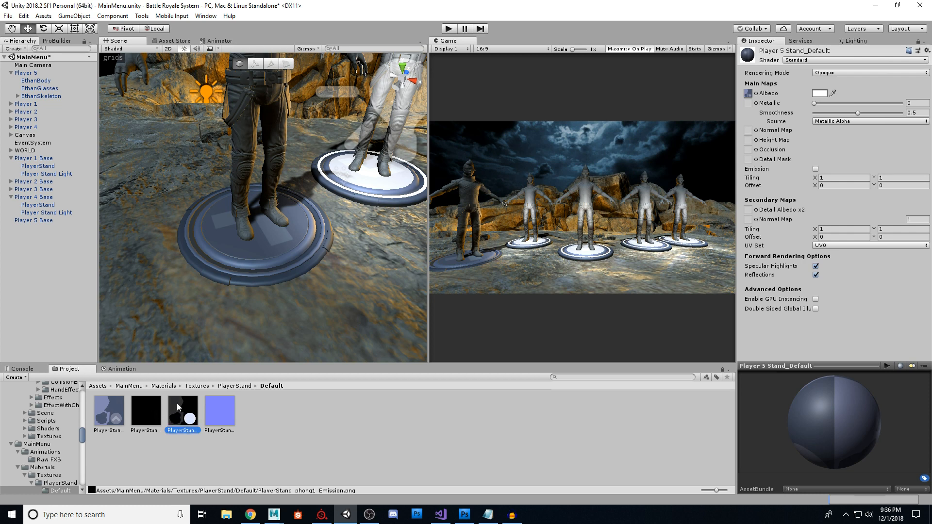
left_click_drag(184, 418, 749, 103)
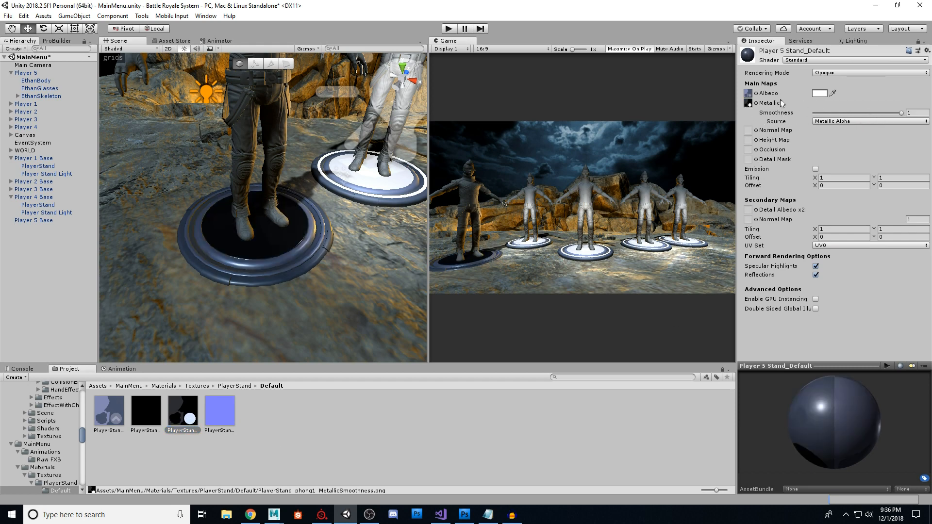
left_click_drag(902, 114, 858, 114)
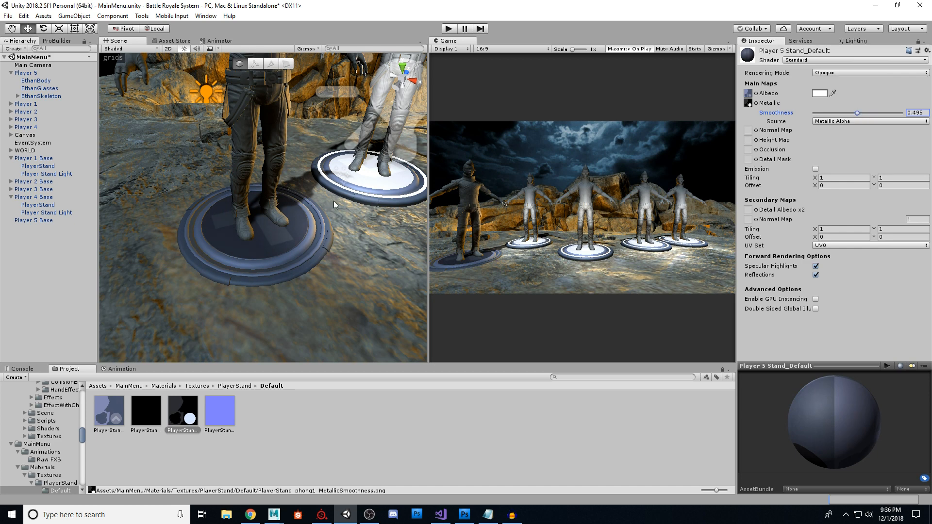
left_click_drag(220, 413, 751, 134)
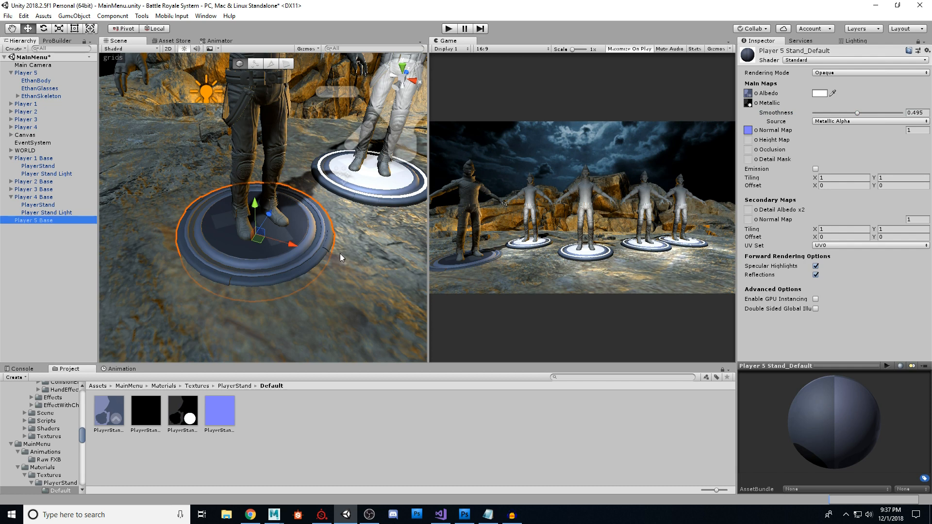
Rotate Player 5 Base about its vertical axis to a Y rotation of about 140.2 and unlock the Inspector
key("e")
left_click_drag(262, 262, 98, 261)
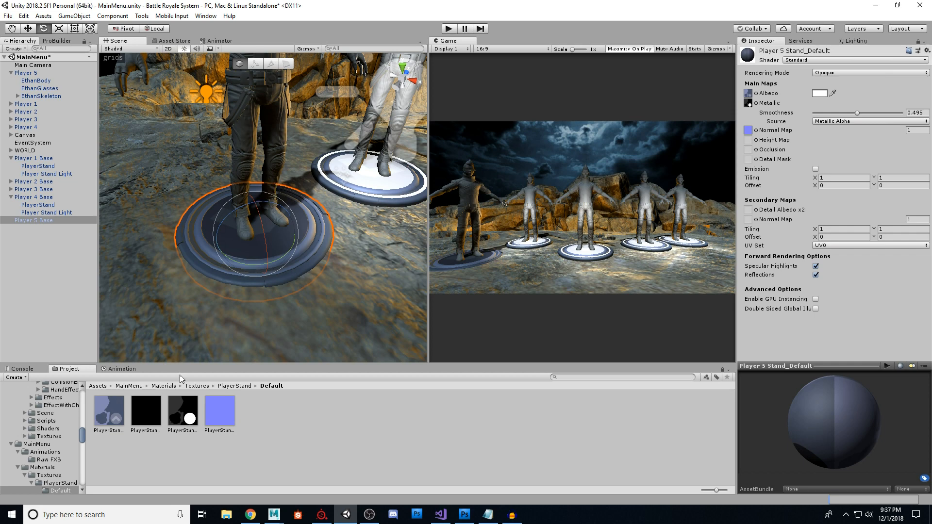
left_click(234, 386)
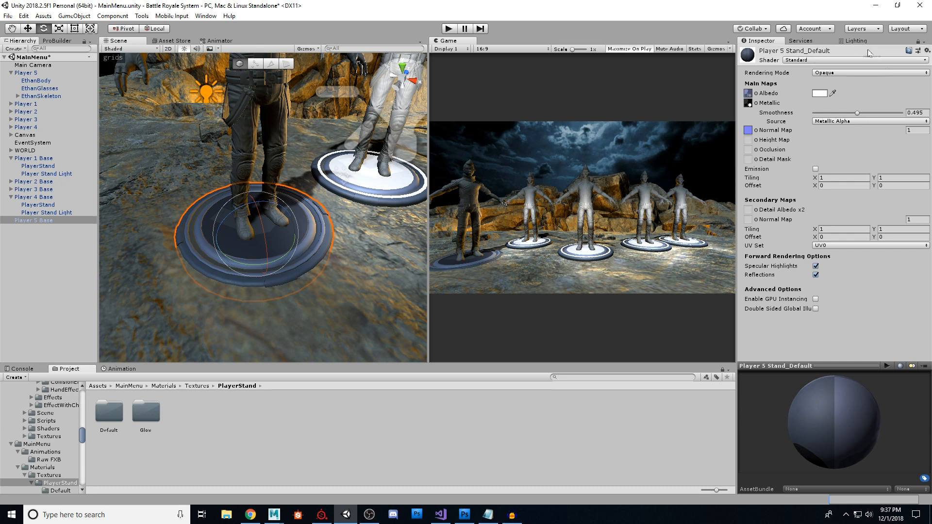
left_click(919, 43)
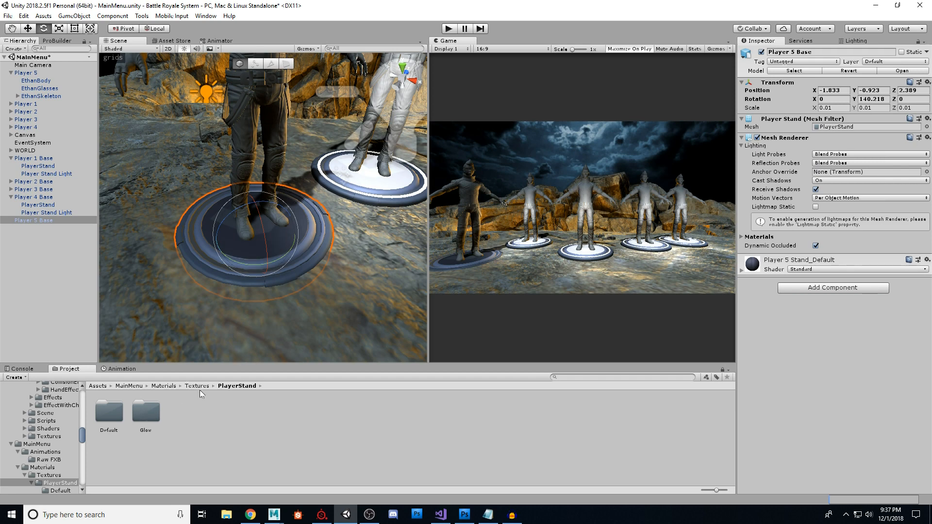
Apply the Player 5 Stand_Glow material to Player 5 Base in place of the default one
left_click(164, 386)
left_click(148, 413)
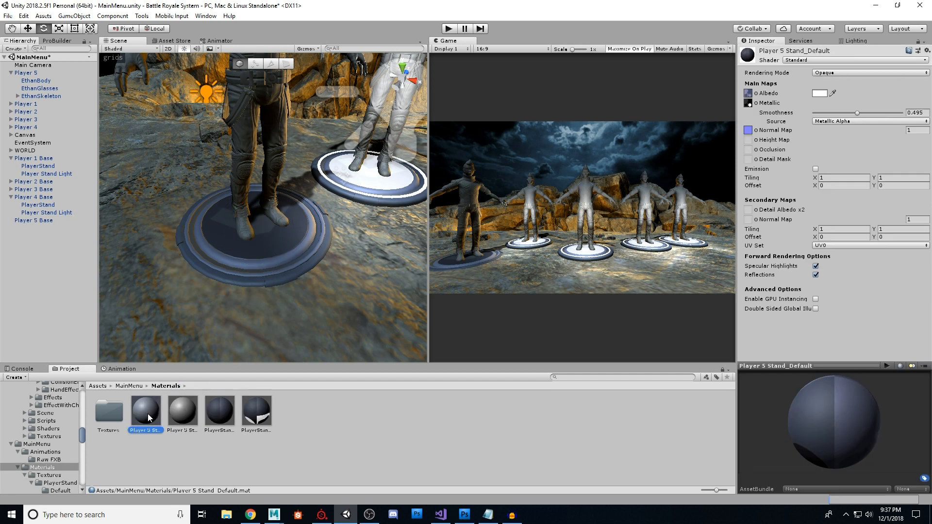
left_click_drag(833, 432, 845, 395)
left_click(220, 417)
left_click(180, 415)
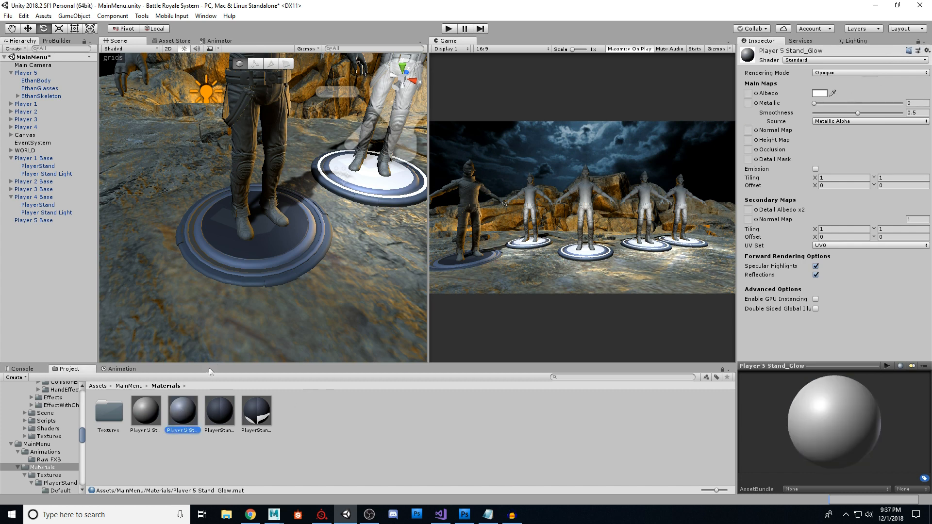
left_click_drag(189, 418, 270, 286)
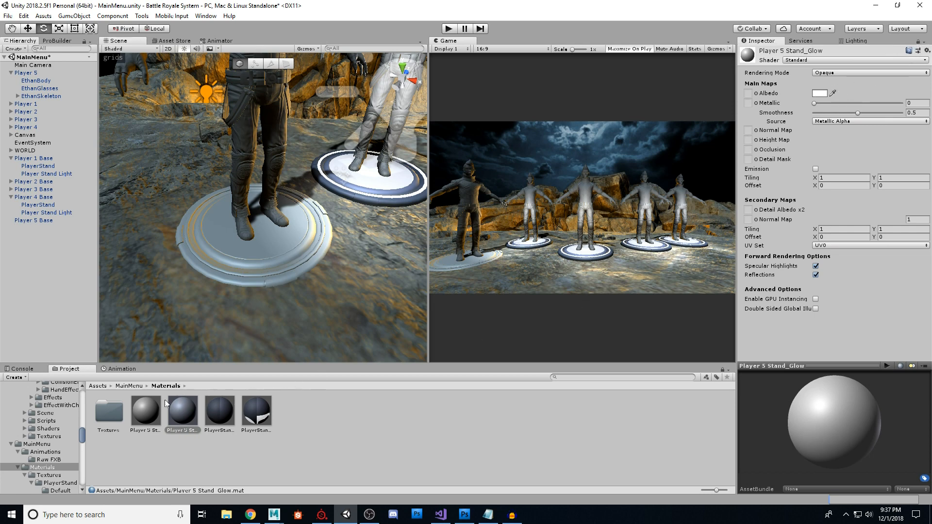
Assign the albedo texture from the PlayerStand Glow textures folder to the Player 5 Stand_Glow material
double_click(115, 418)
double_click(110, 418)
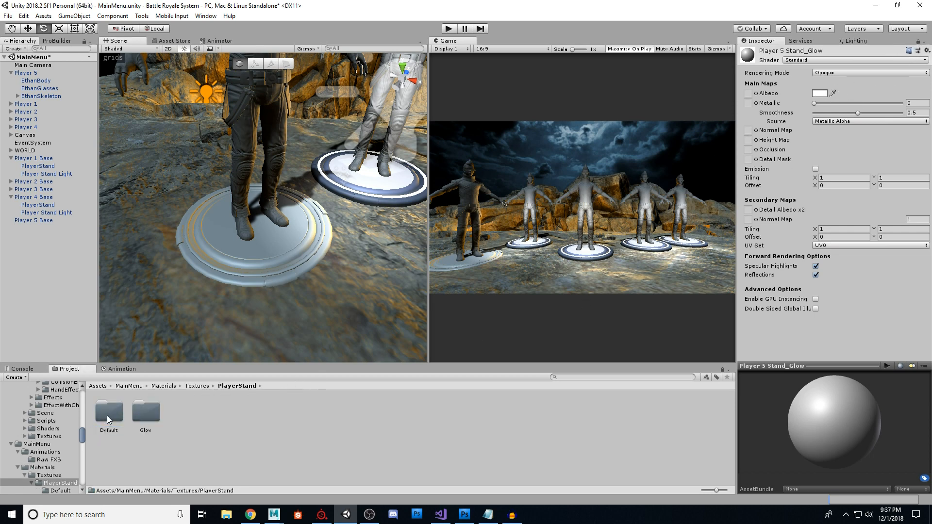
double_click(148, 420)
left_click_drag(101, 413, 748, 93)
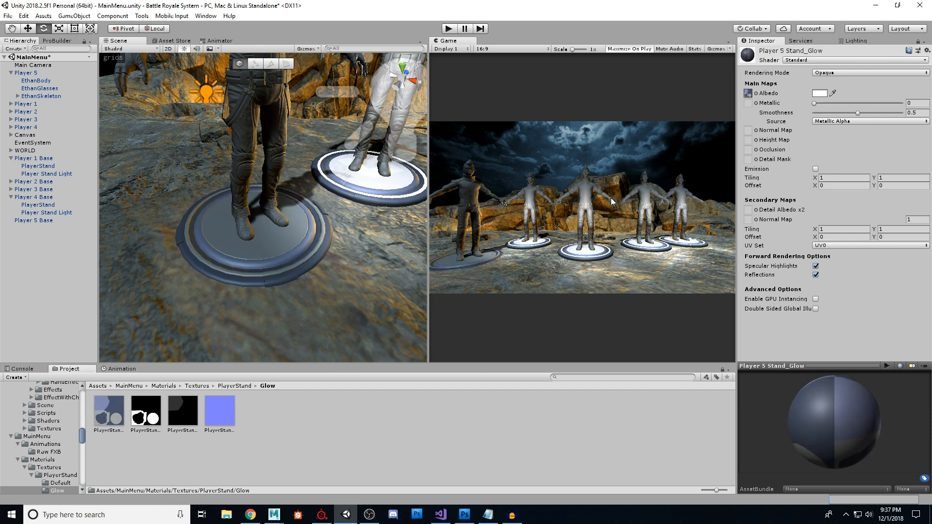
Enable emission on Player 5 Stand_Glow and assign the Glow folder's Emission texture as its emission color map
left_click(156, 418)
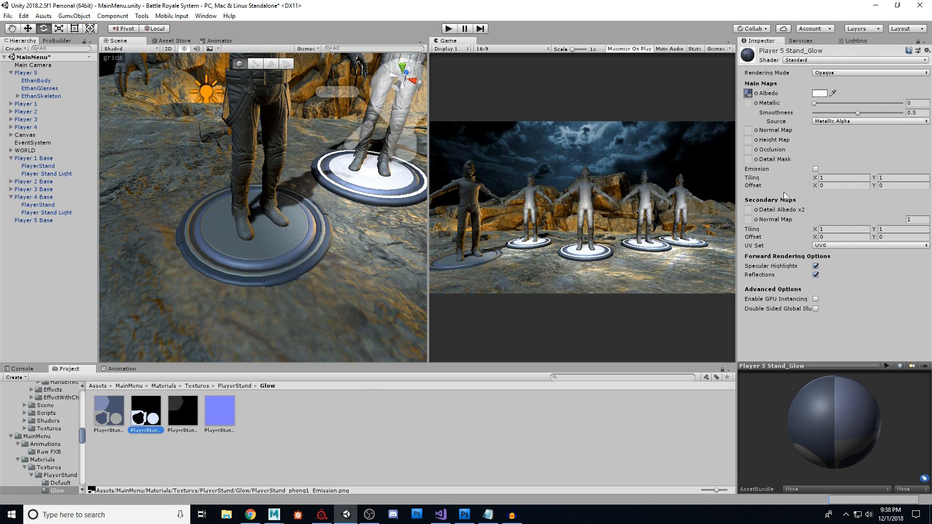
left_click(815, 169)
left_click_drag(152, 416, 748, 178)
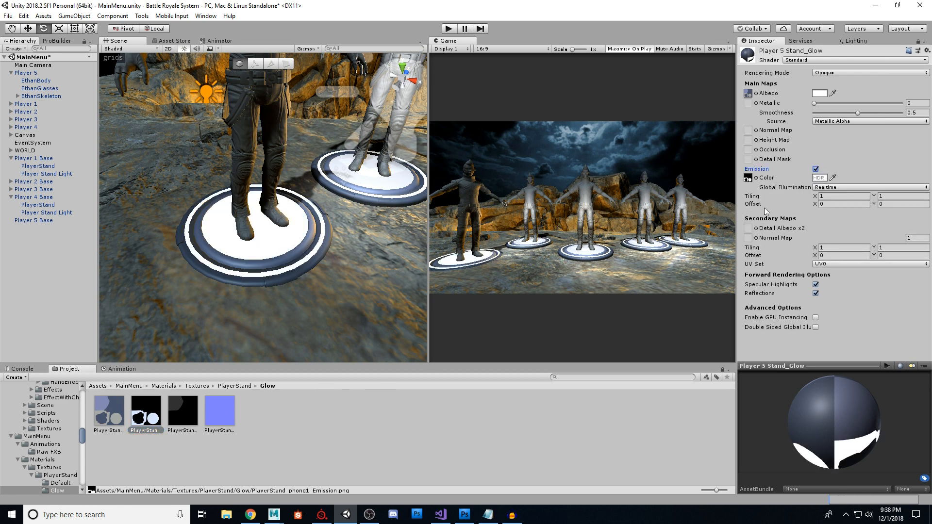
Add the Glow folder's metallic and normal textures to Player 5 Stand_Glow with smoothness 0.522, fixing the texture's normal map type
left_click_drag(571, 274, 749, 103)
mouse_move(858, 113)
left_mouse_down()
mouse_move(889, 121)
mouse_move(860, 117)
left_mouse_up()
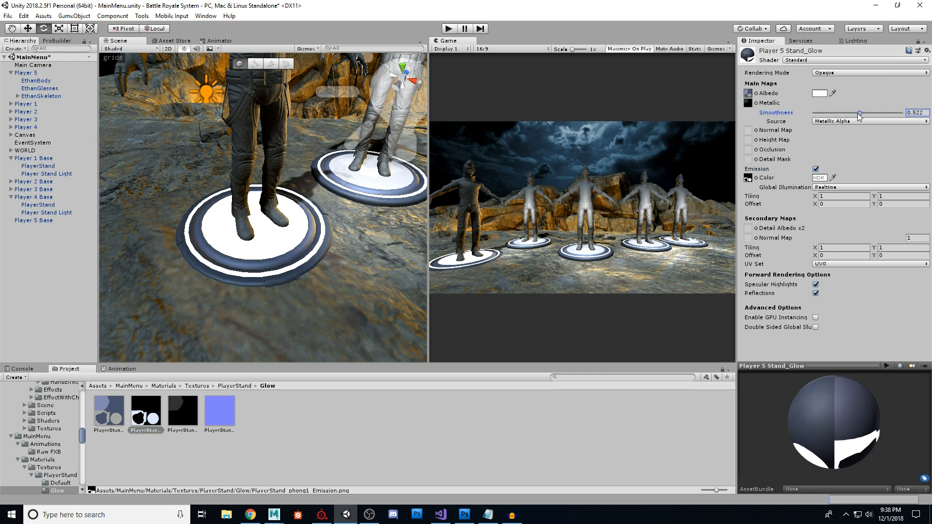
left_click_drag(219, 410, 748, 130)
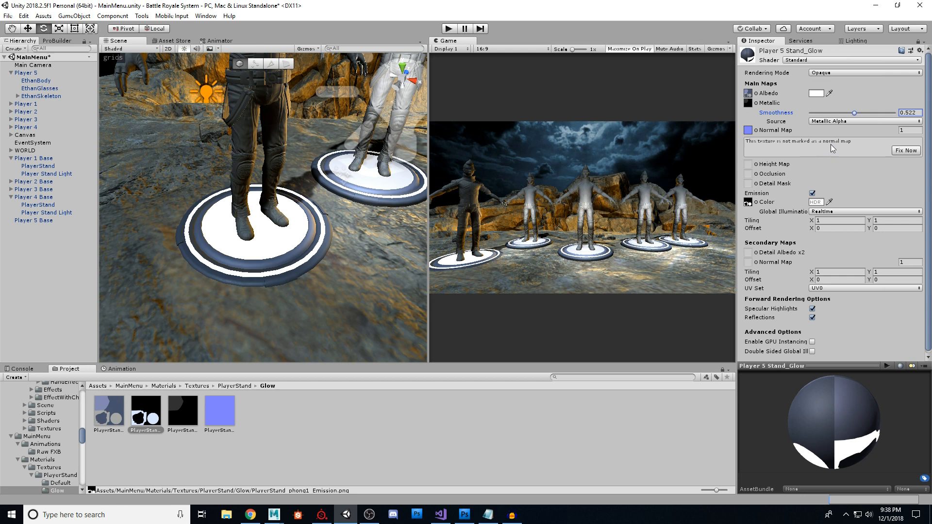
left_click(906, 150)
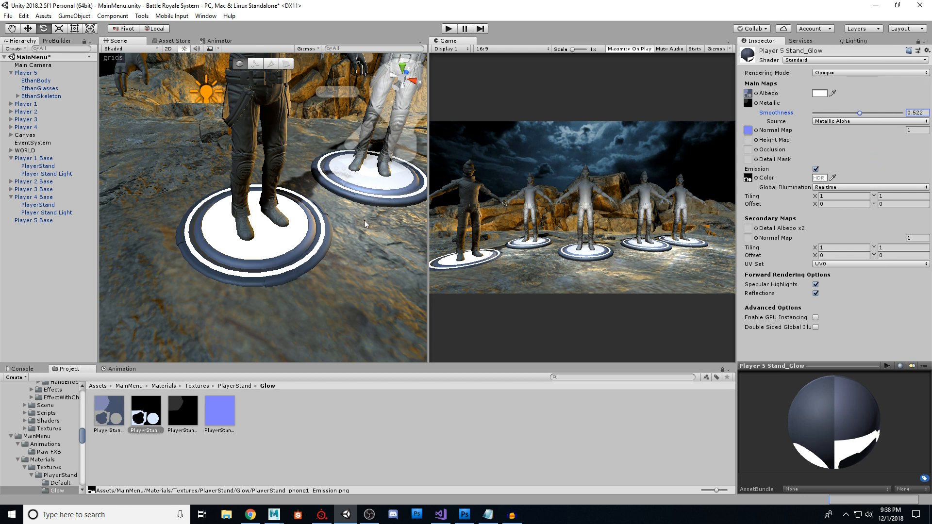
Duplicate the Player Stand Light under Player 1 Base and place the copy at the scene root below Player 5 Base
left_click(37, 220)
left_click_drag(319, 230, 299, 212, "alt")
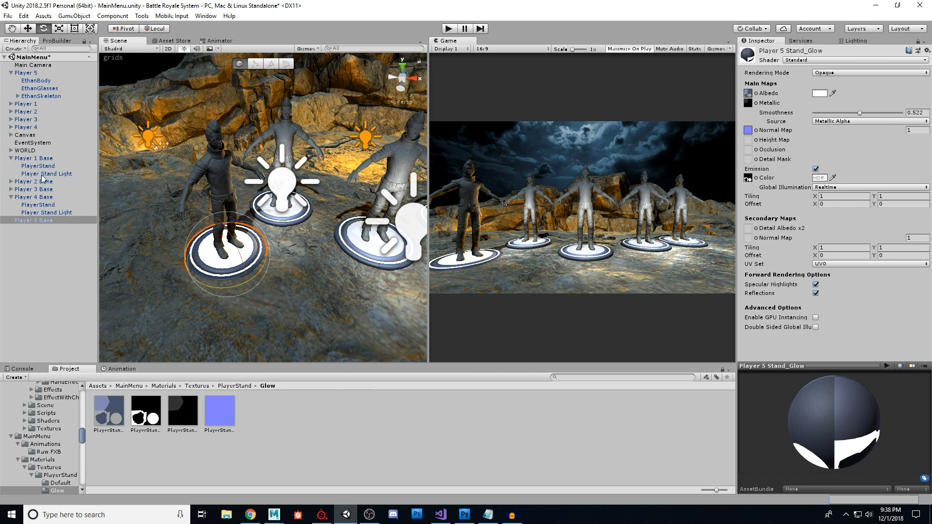
left_click(11, 105)
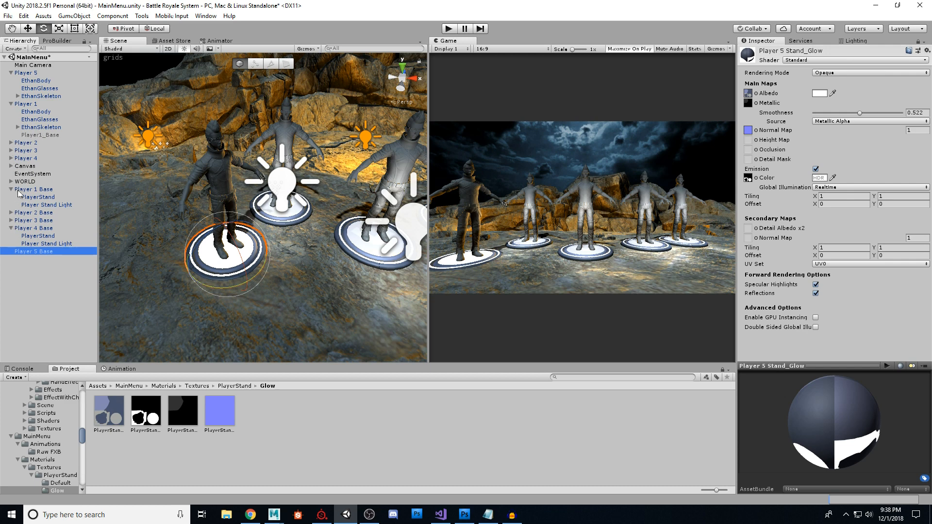
left_click(55, 205)
key("f")
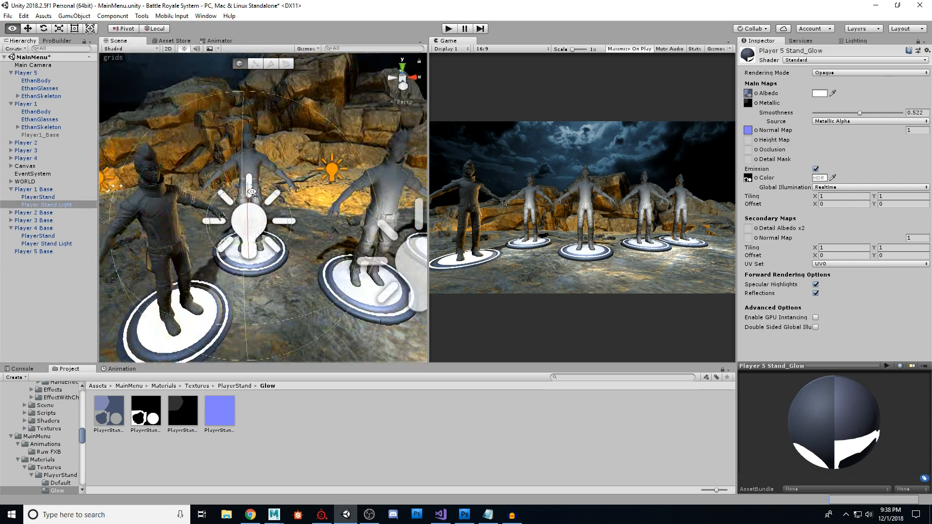
key("ctrl+d")
left_click_drag(52, 215, 43, 266)
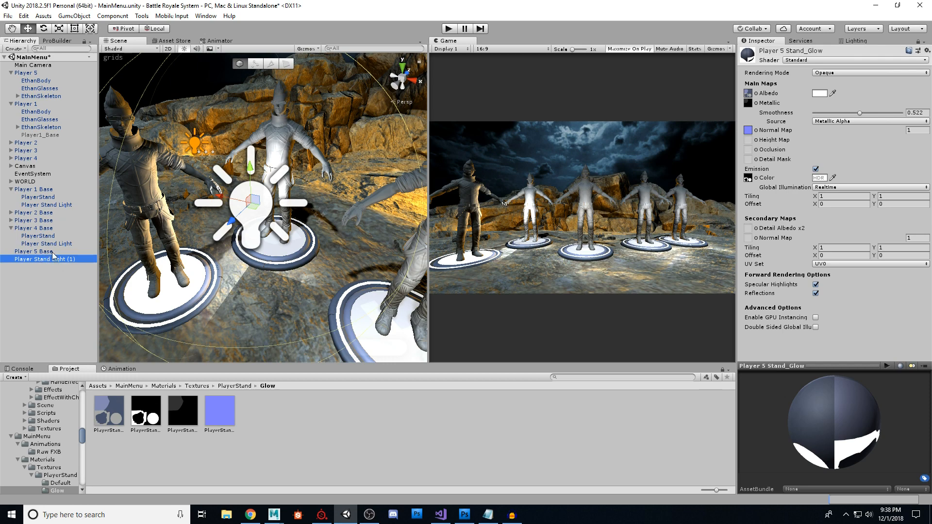
Move the duplicated light to Player 5 at about X -1.487, Y -0.062, Z 2.1 and rename it Player 5 Light
scroll(283, 206, "down", 5)
mouse_move(283, 206)
left_mouse_down()
mouse_move(231, 224)
mouse_move(290, 200)
left_mouse_up()
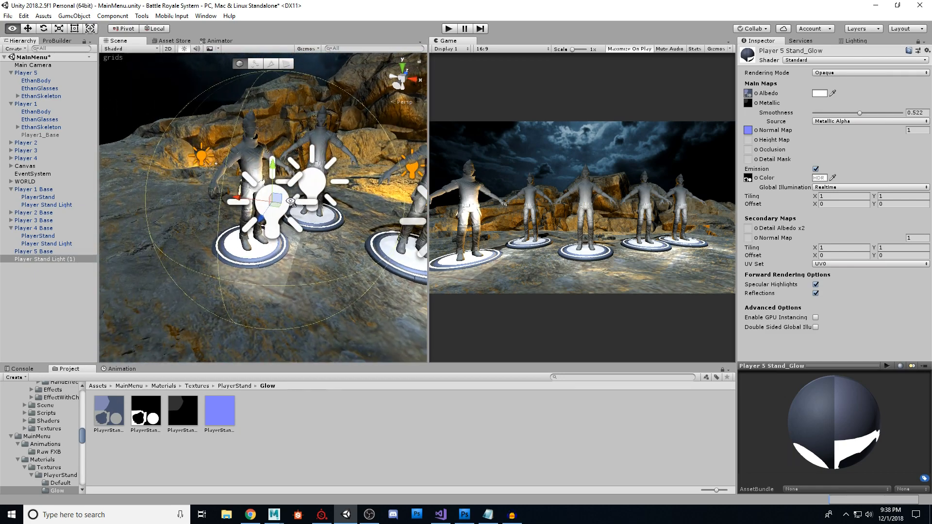
left_click(918, 41)
left_click(838, 52)
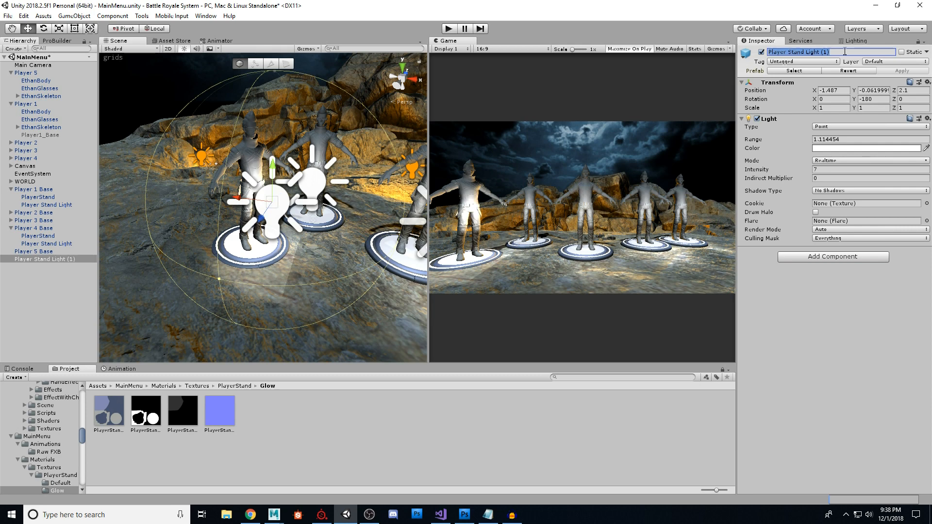
type("Player 5 Light")
key("Return")
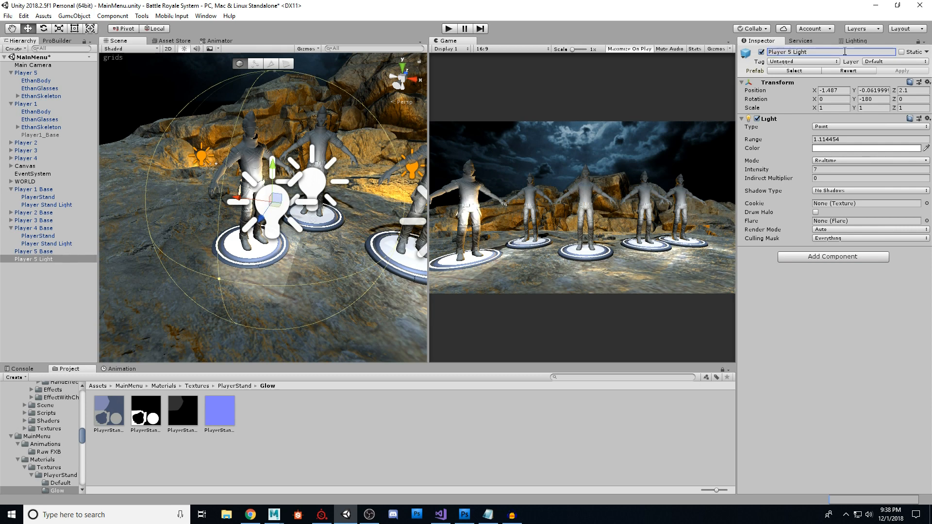
Examine Player 5 Base, Player 5 Light and their placement, and Player 1's collider and Testing script components
left_click(42, 252)
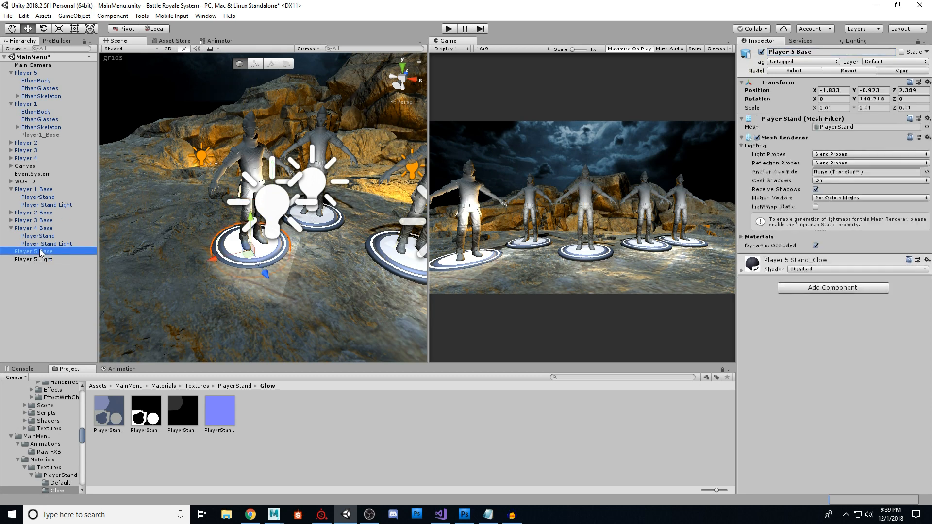
left_click(42, 259)
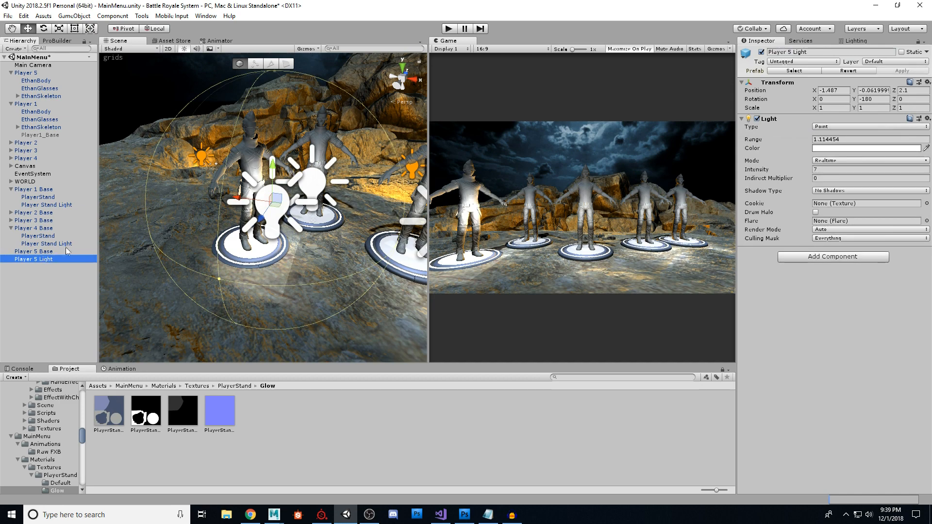
left_click(11, 228)
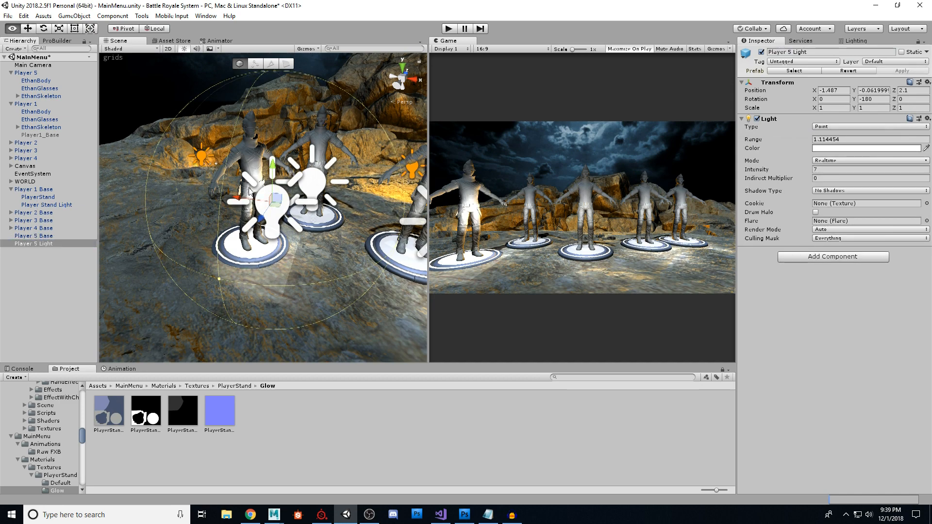
scroll(243, 158, "up", 5)
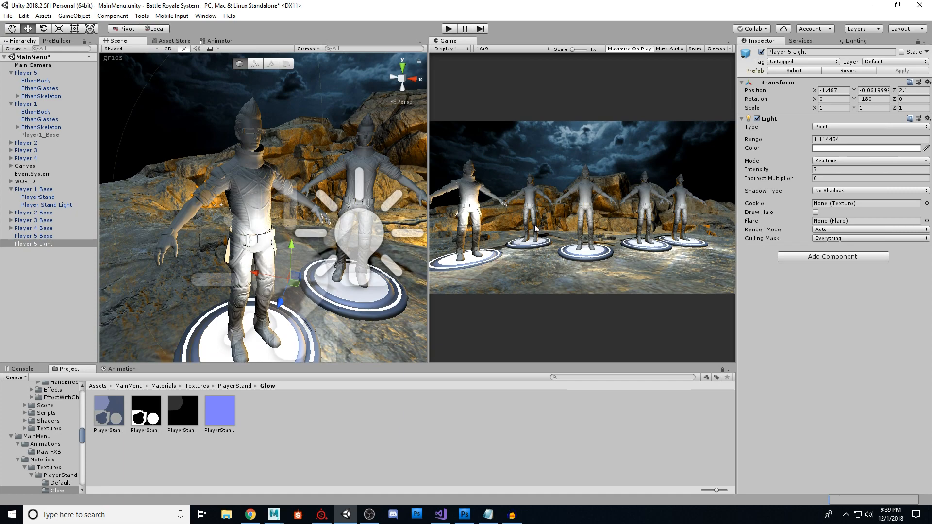
key("f")
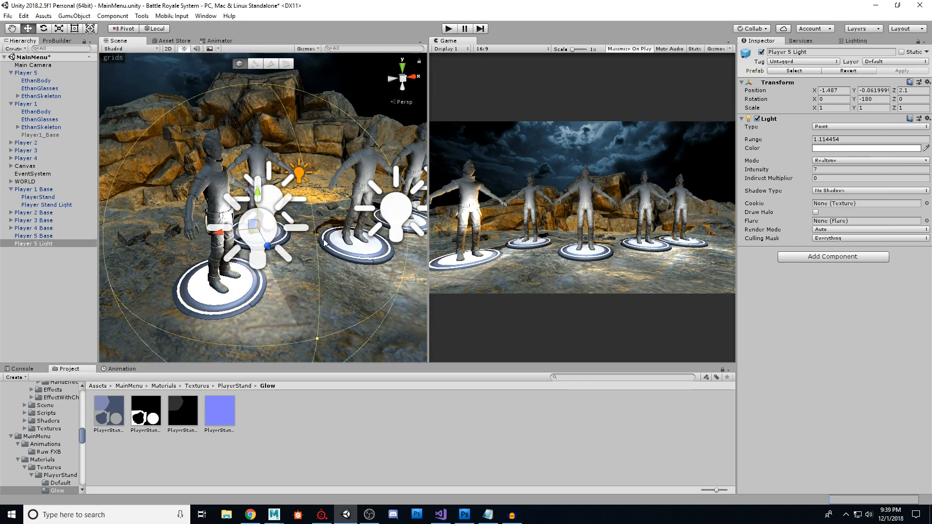
left_click_drag(413, 217, 265, 217, "alt")
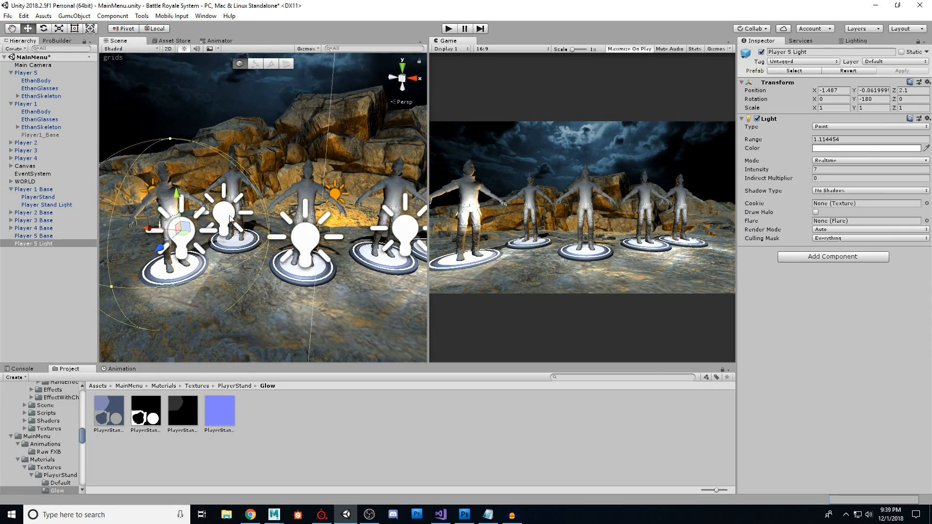
left_click(28, 189)
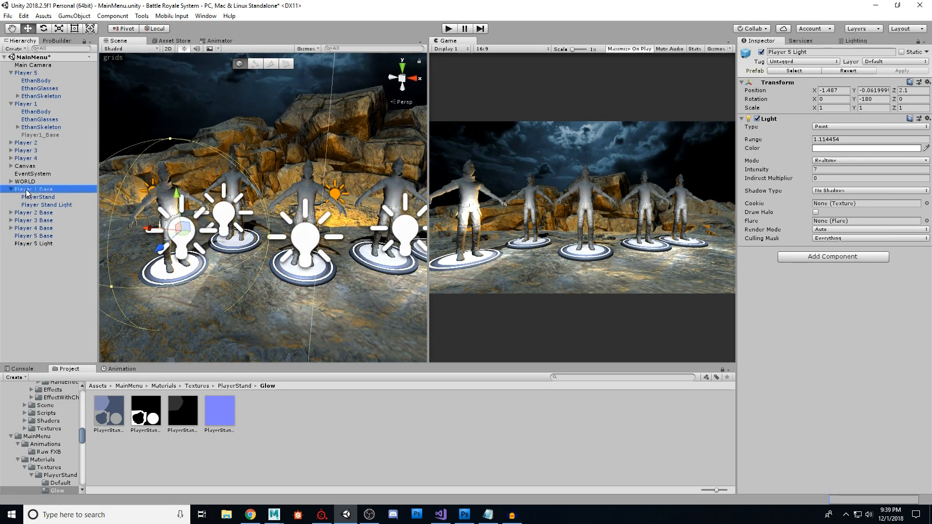
left_click(30, 105)
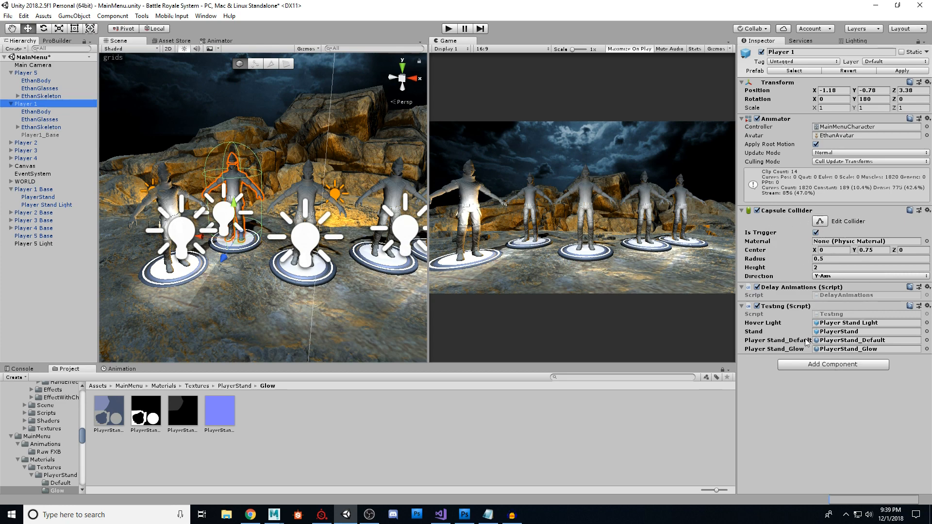
key("w")
right_click_drag(225, 253, 165, 232)
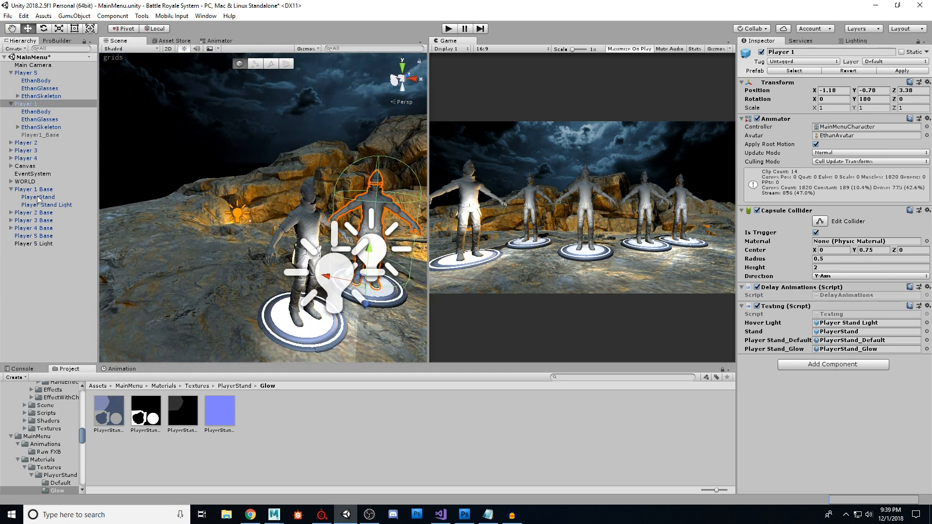
Add a Capsule Collider component to Player 5
left_click(28, 73)
mouse_move(264, 246)
right_mouse_down()
mouse_move(241, 245)
mouse_move(254, 247)
right_mouse_up()
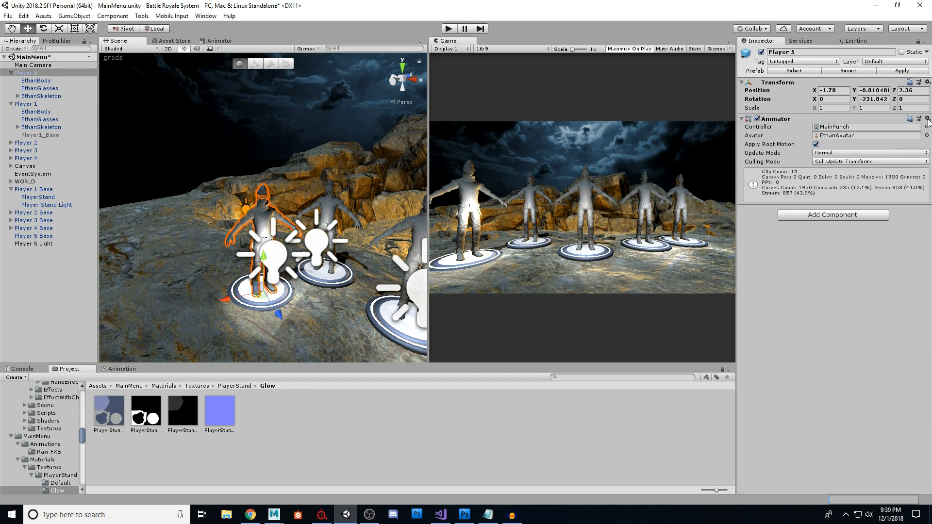
left_click(844, 214)
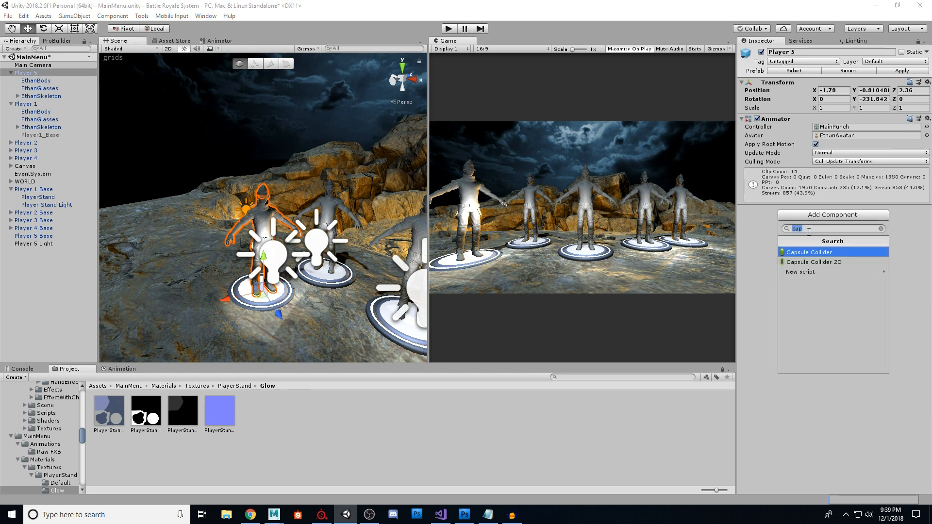
key("BackSpace")
key("BackSpace")
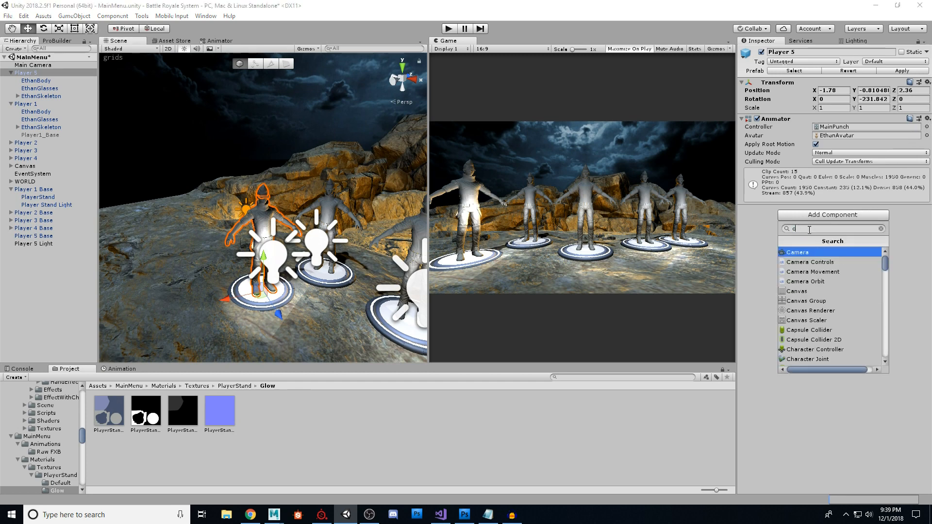
type("ap")
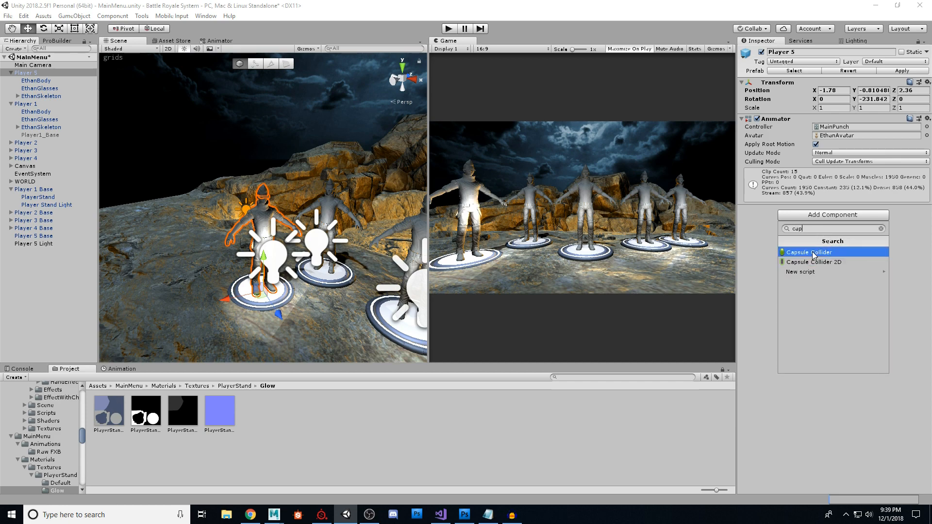
left_click(814, 253)
Set Player 5's Capsule Collider to center Y 0.75 and height 2, and enable Is Trigger
key("w")
mouse_move(334, 237)
right_mouse_down()
mouse_move(308, 301)
mouse_move(314, 263)
mouse_move(336, 230)
right_mouse_up()
key("s")
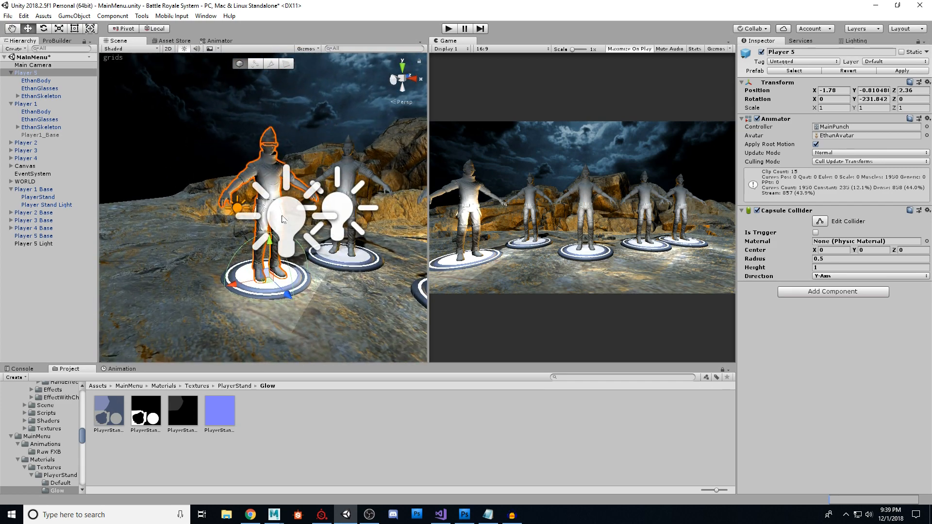
left_click(874, 250)
type("0.75")
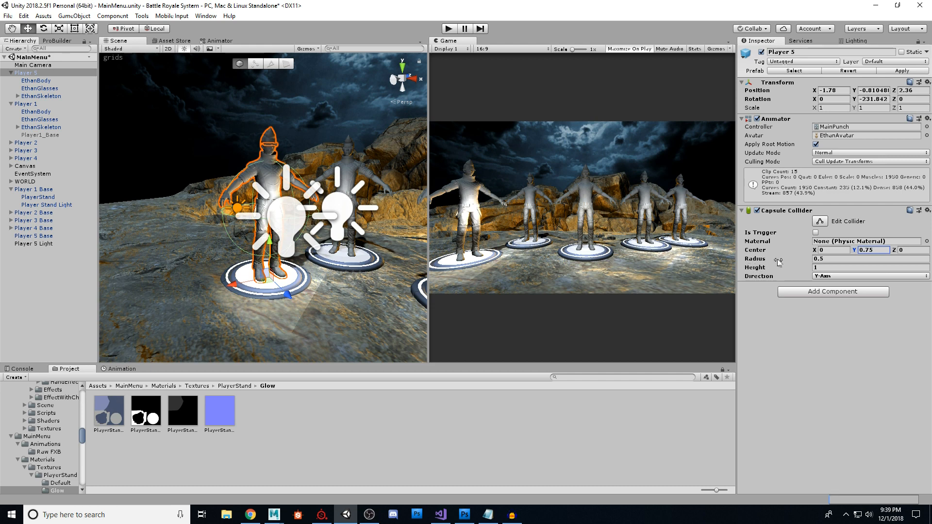
left_click(826, 267)
type("2")
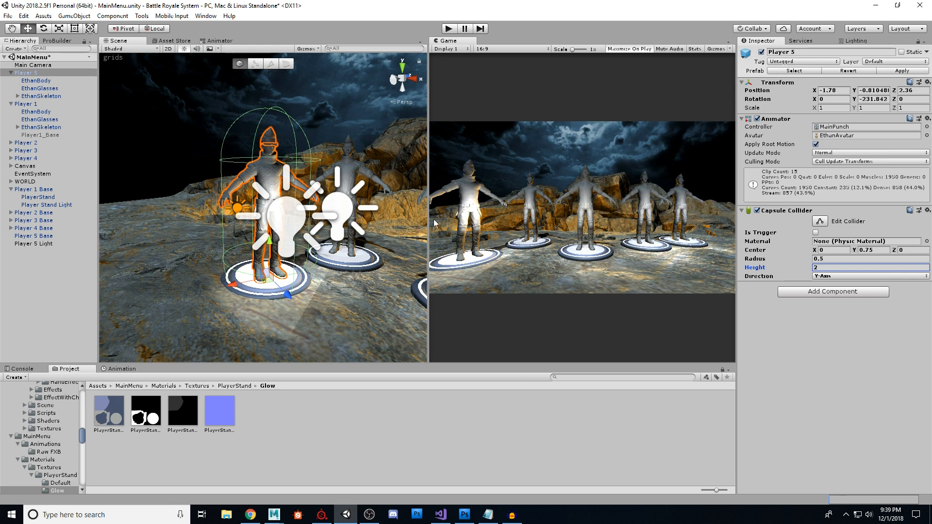
left_click(815, 233)
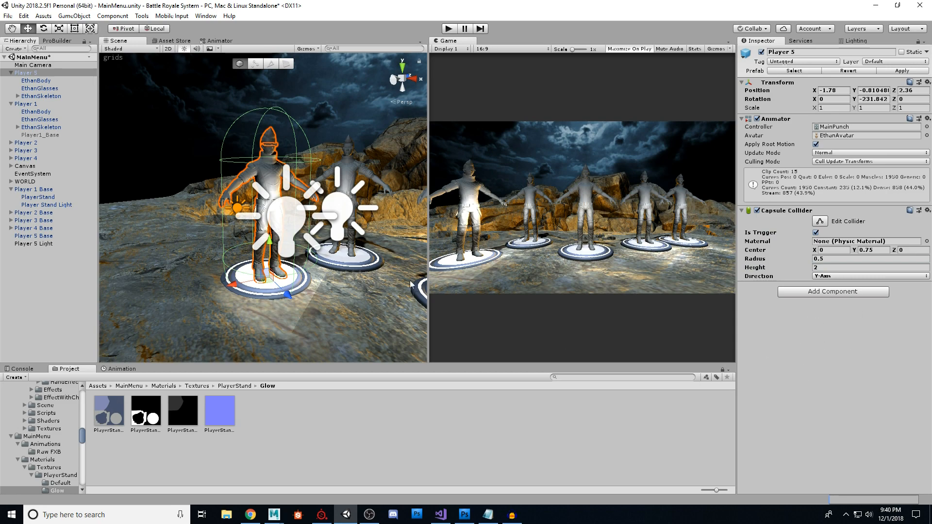
Review Player 1's Testing script fields and create a C# script named MenuHover in the Assets/MainMenu/Scripts folder
right_click_drag(287, 247, 320, 254)
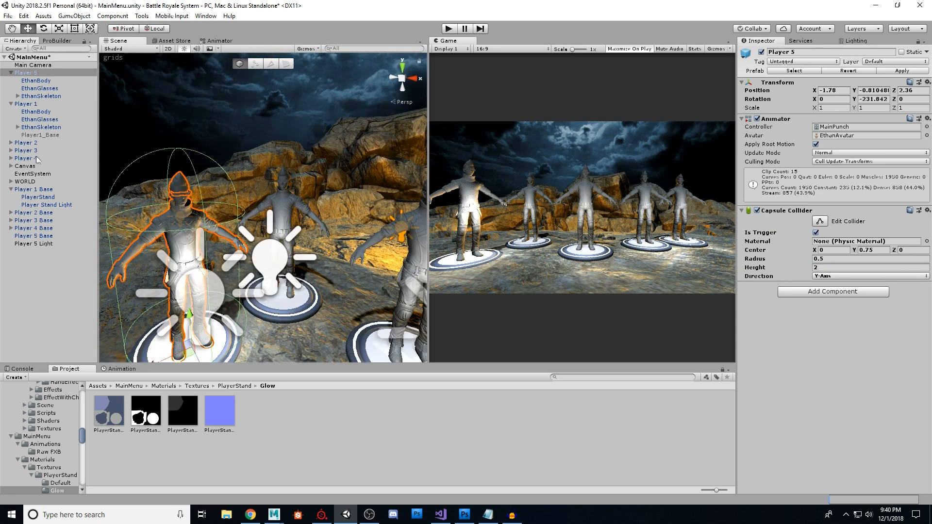
left_click(266, 222)
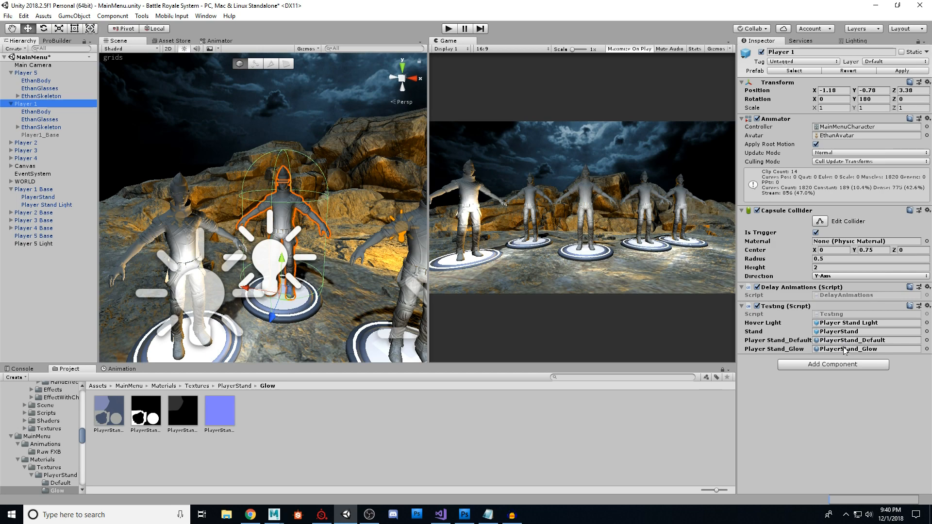
key("a")
right_click_drag(379, 274, 368, 287)
key("w")
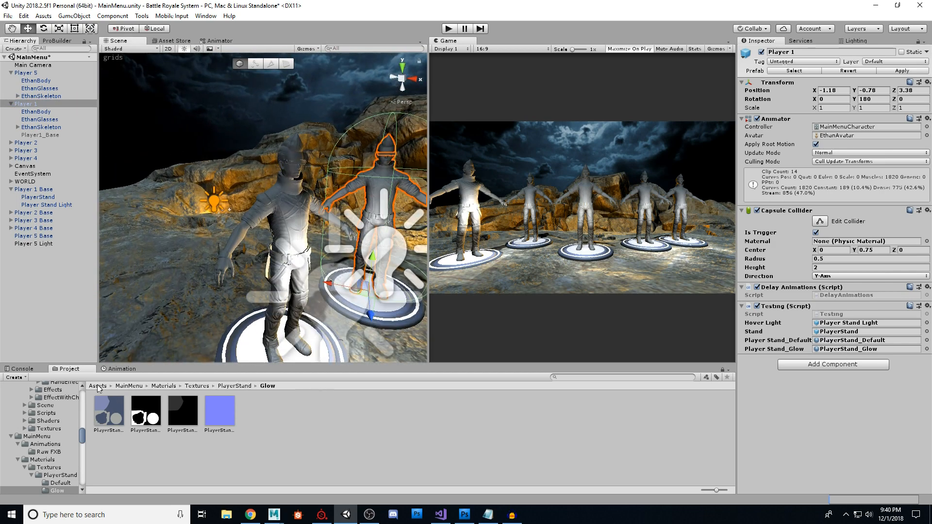
left_click(129, 386)
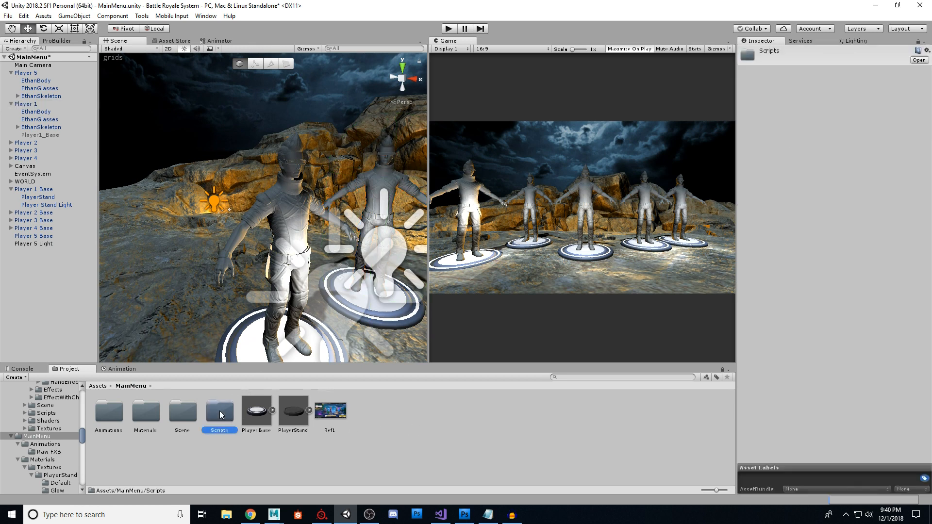
double_click(220, 411)
right_click(263, 418)
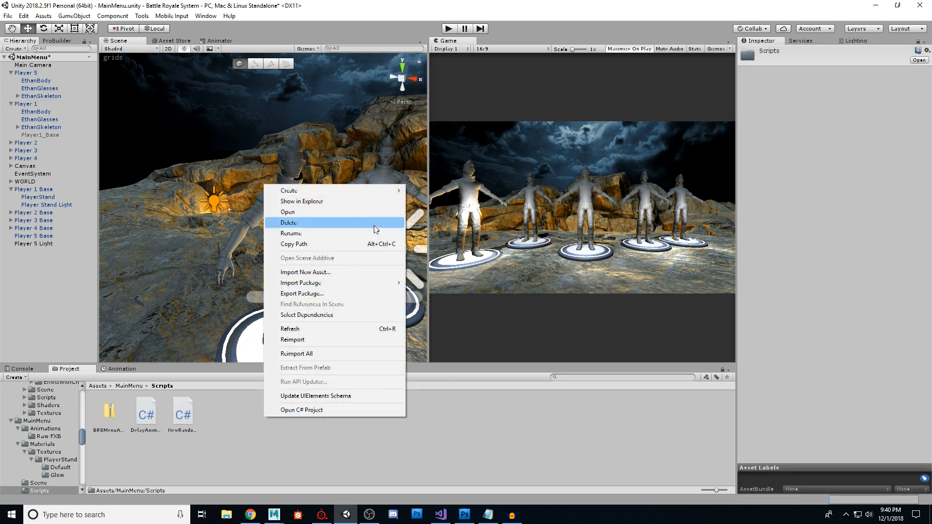
mouse_move(384, 193)
left_click(440, 174)
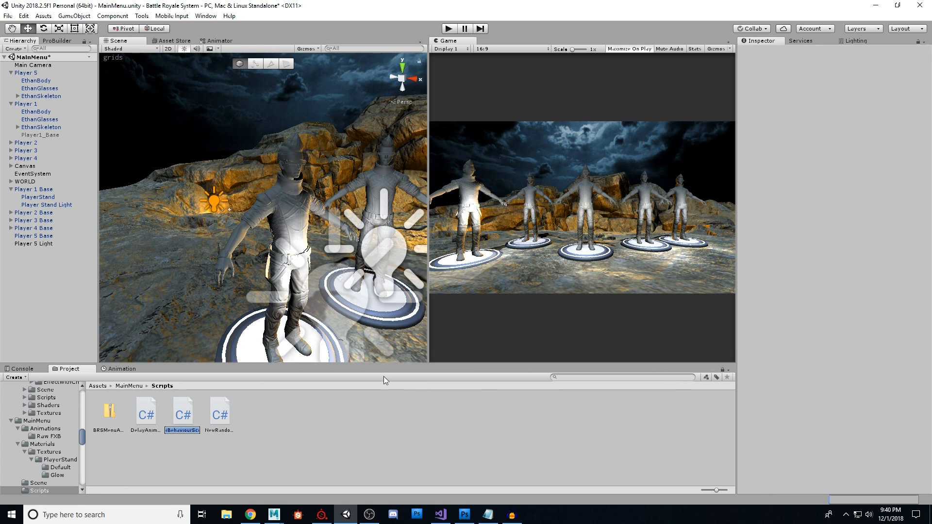
type("MenuHover")
key("Return")
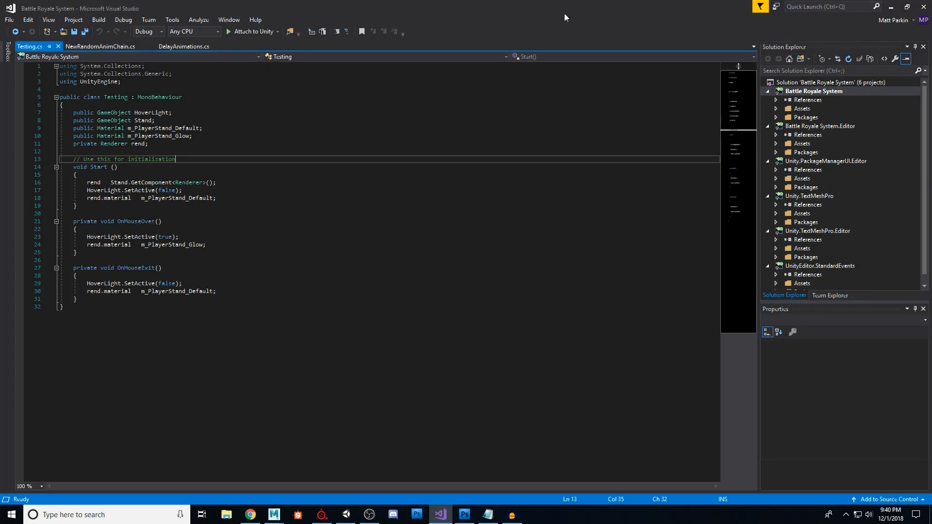
Open the MenuHover script in Visual Studio and maximize the editor window
left_click_drag(563, 7, 446, 116)
left_click(770, 108)
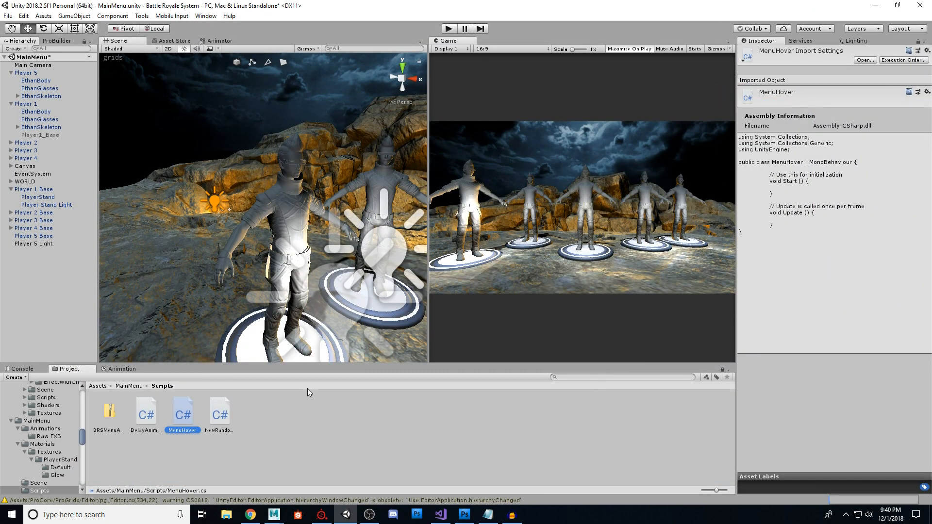
left_click(262, 438)
left_click(182, 415)
double_click(191, 414)
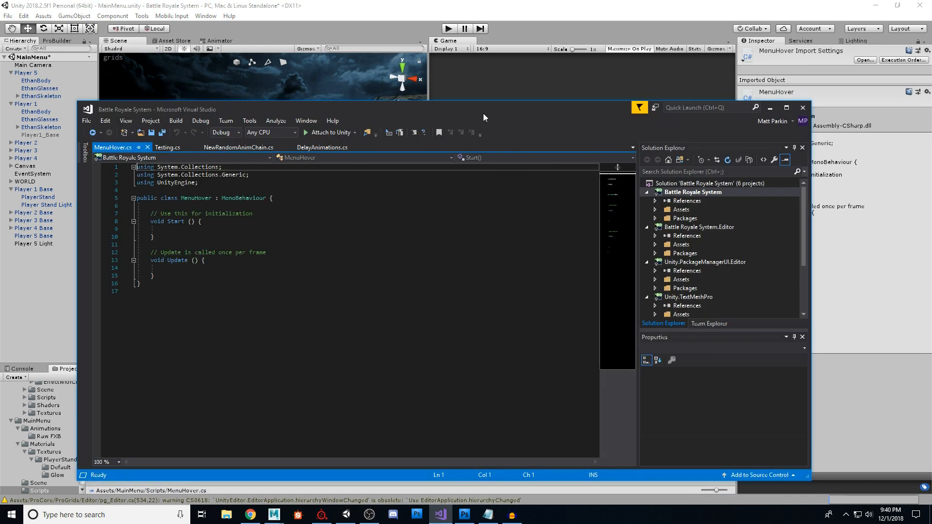
double_click(481, 113)
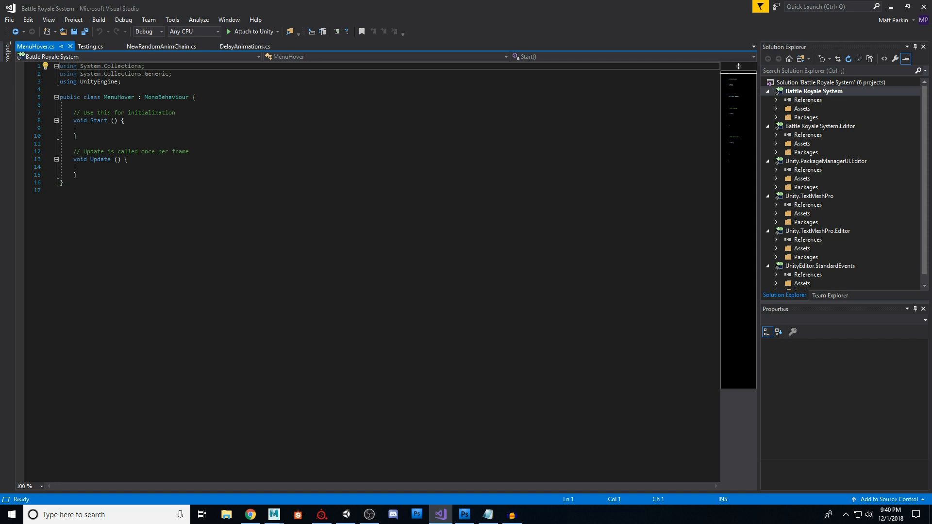
left_click(323, 197)
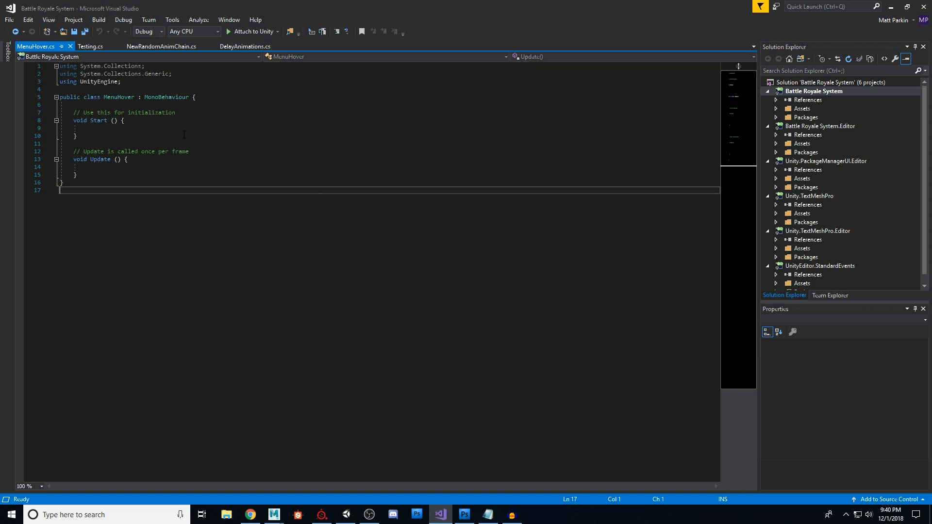
Move the opening braces of the MenuHover class, Start method and Update method onto their own lines
left_click(209, 97)
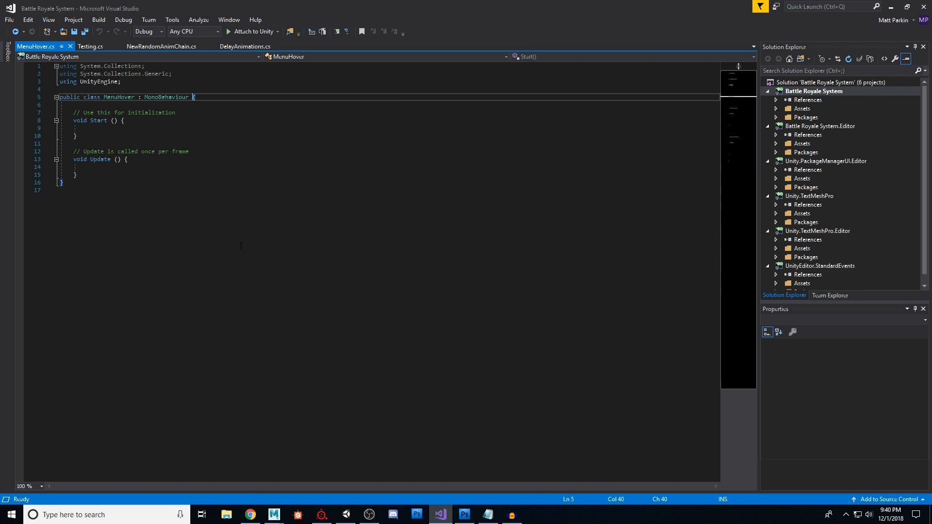
key("Return")
left_click(121, 128)
key("Return")
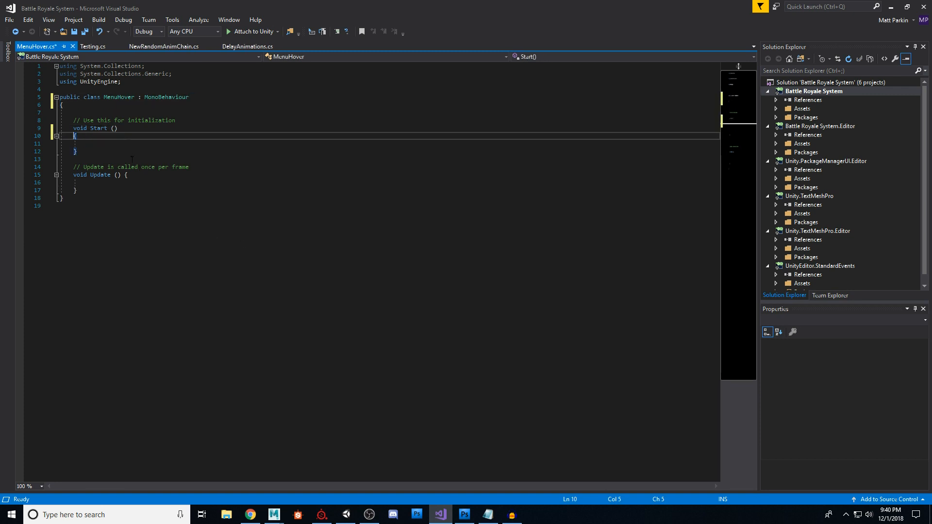
left_click(124, 175)
key("Return")
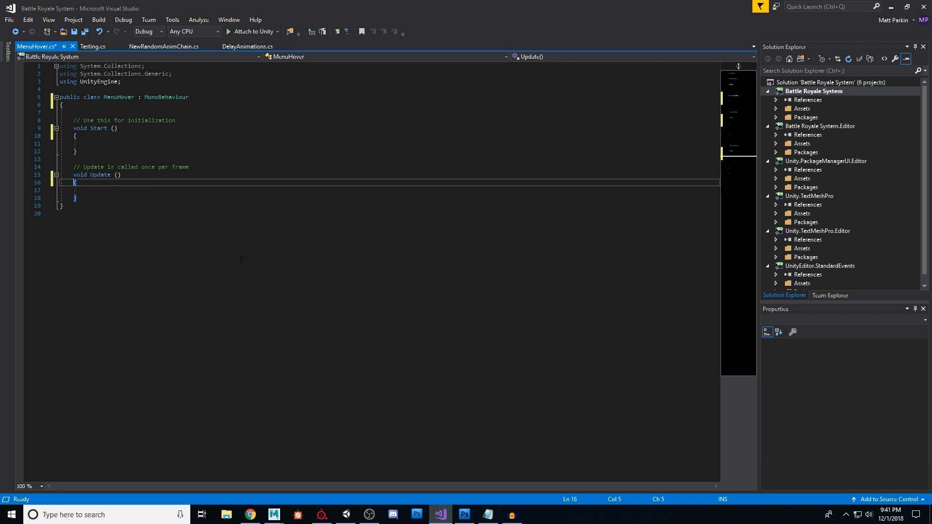
Delete the Update method and its comment from the MenuHover class
left_click(89, 144)
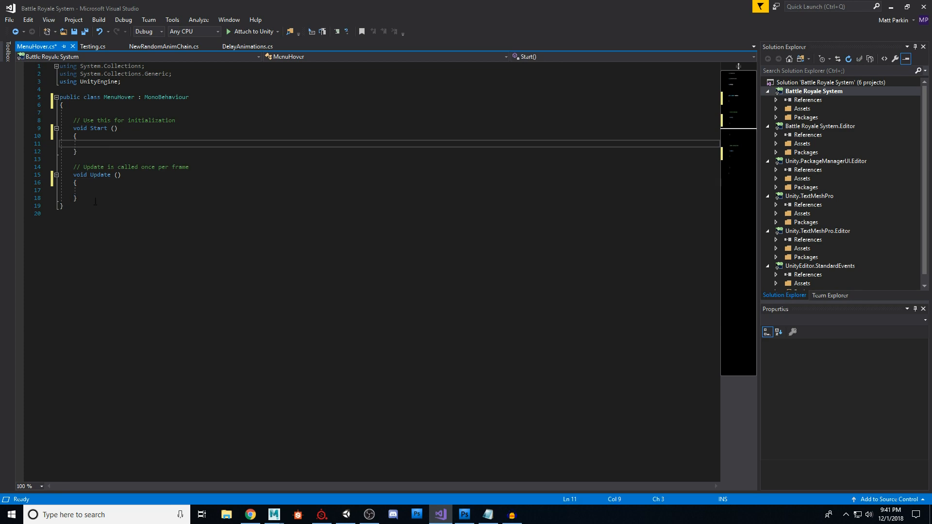
left_click_drag(88, 200, 60, 167)
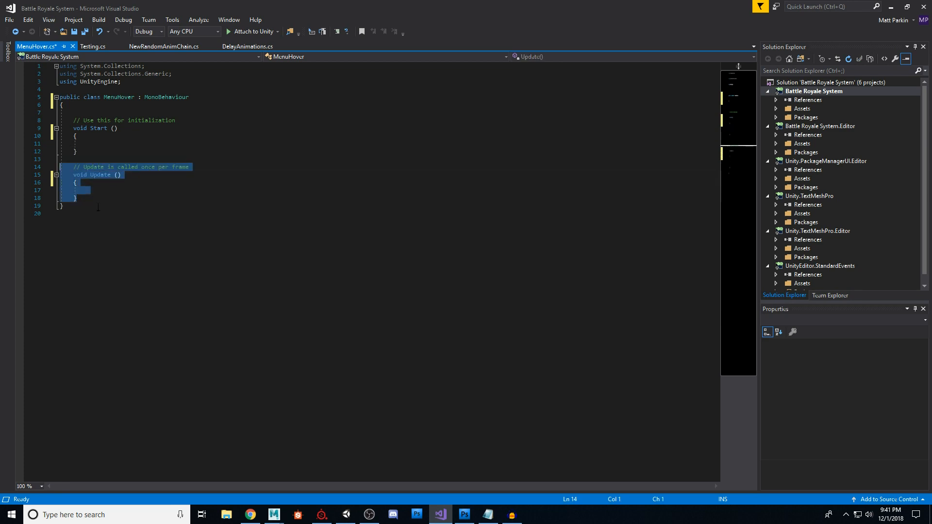
key("alt+Tab")
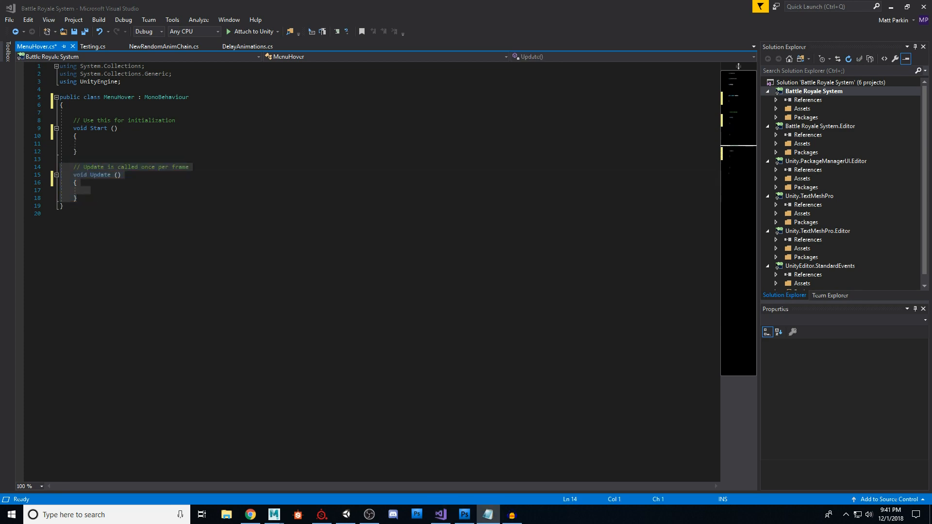
key("alt+Tab")
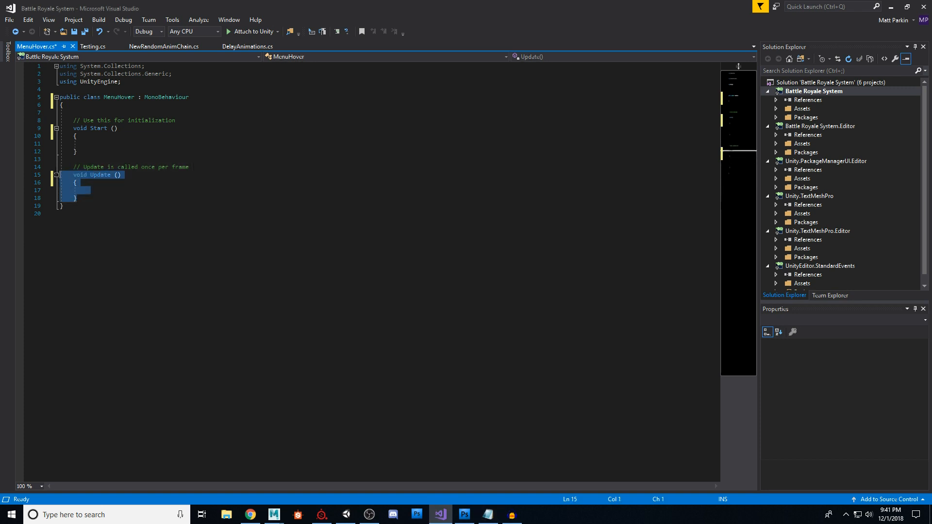
key("Delete")
key("BackSpace")
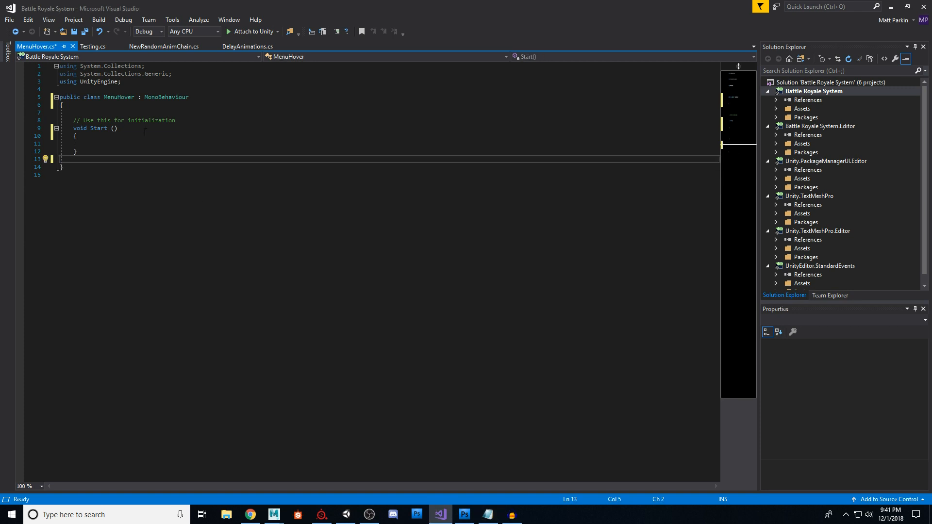
Declare two public GameObject fields named HoverLight and Stand at the start of the MenuHover class
left_click(127, 107)
key("Return")
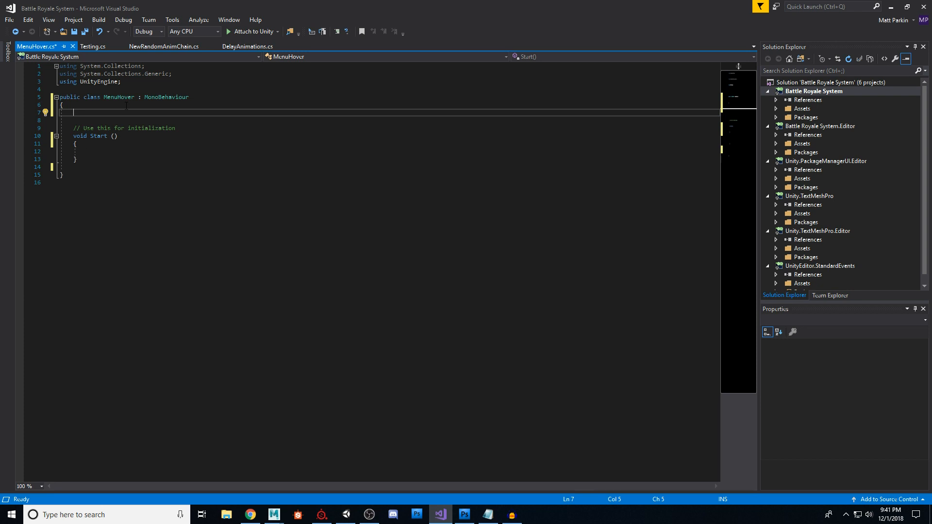
type("public GameObject HoverLight;")
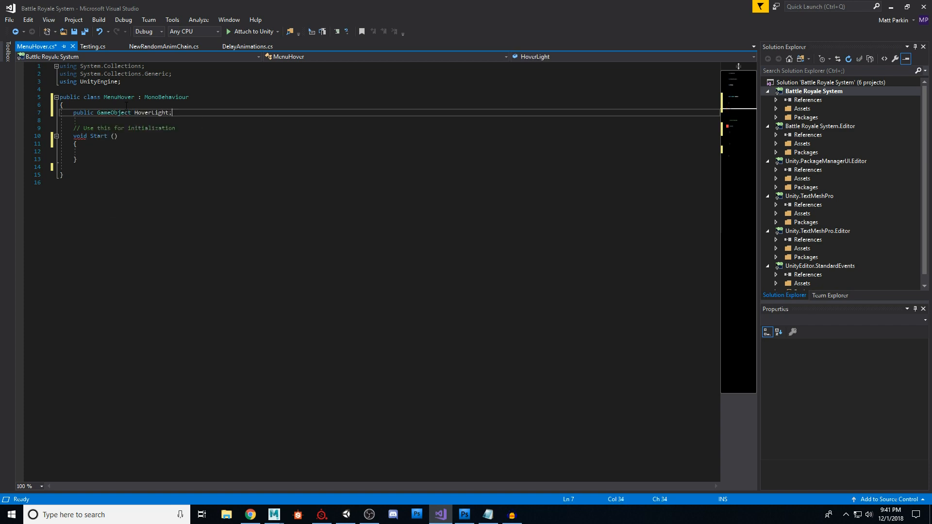
key("Return")
type("public ")
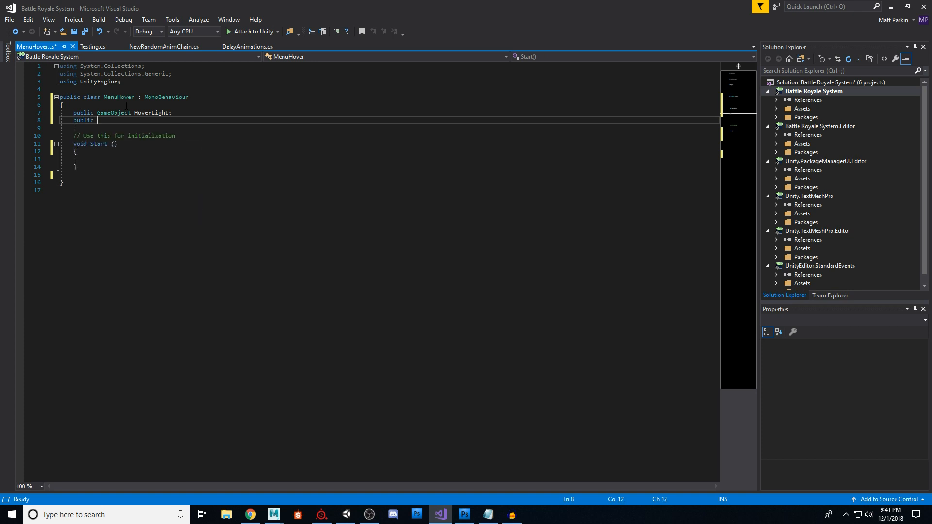
type("GameObject Stand")
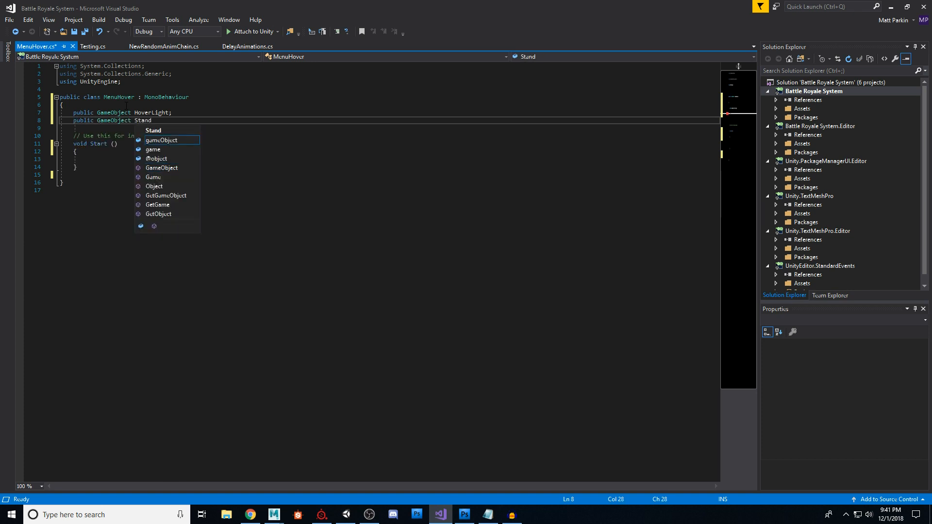
type(";")
Declare two public Material fields named m_PlayerStand_Default and m_PlayerStand_Glow below the Stand field
key("Return")
type("public Material ")
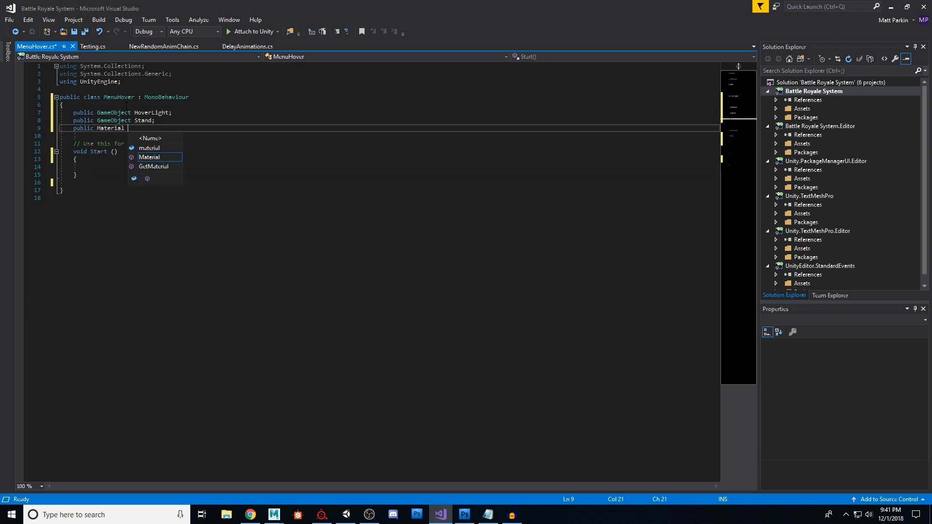
type("m_PlayerS")
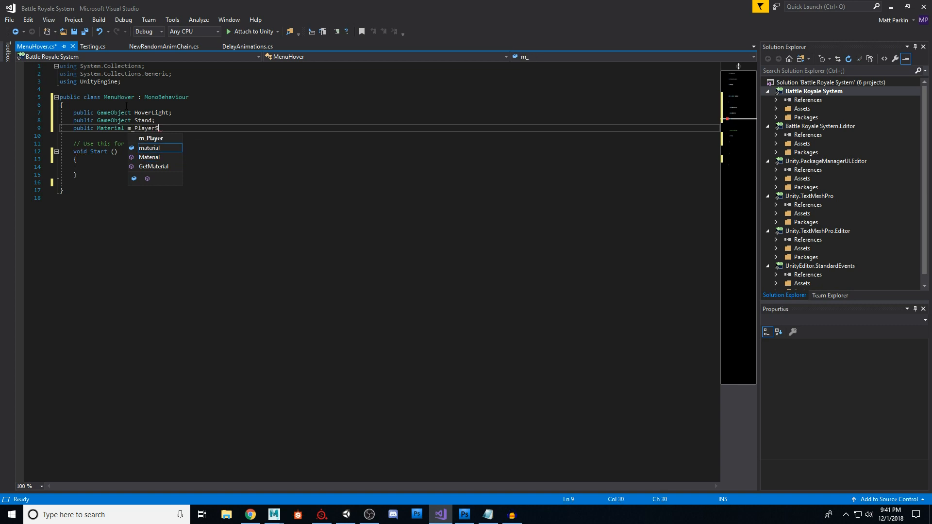
type("tand_D")
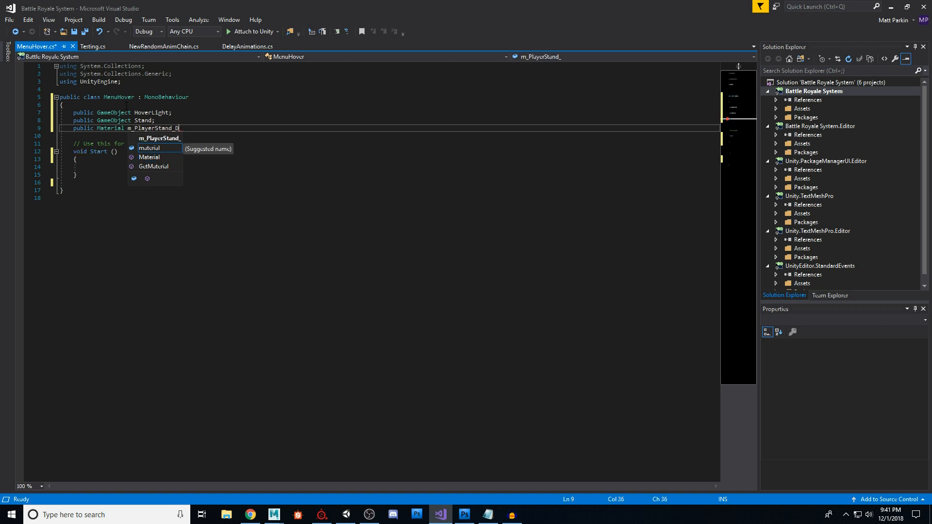
type("efault;")
key("Return")
type("public Mat")
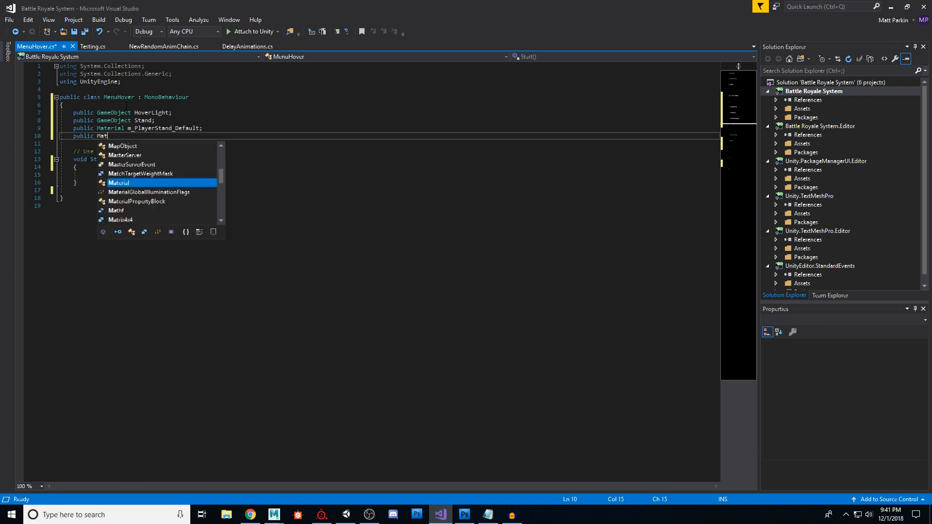
type("erial m_")
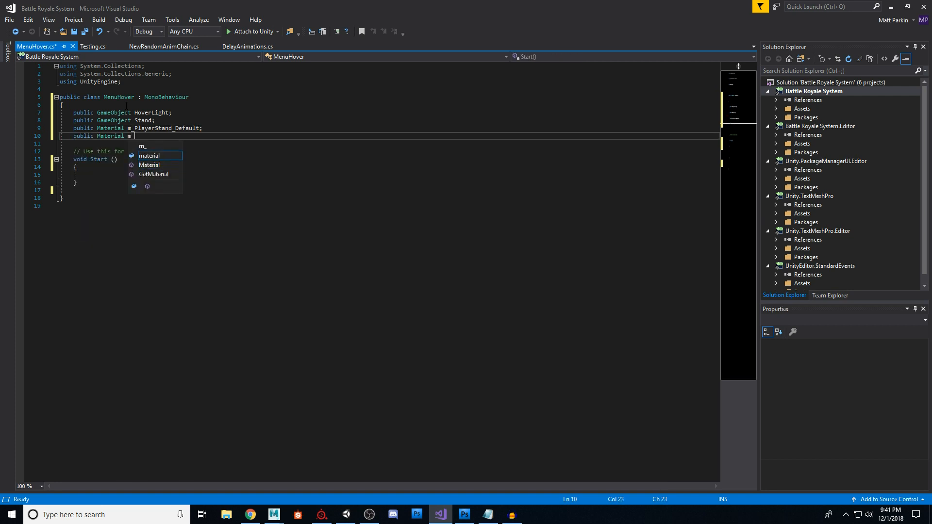
type("PlayerStand_Glow;")
Declare a private Renderer field named rend below the material fields
key("Return")
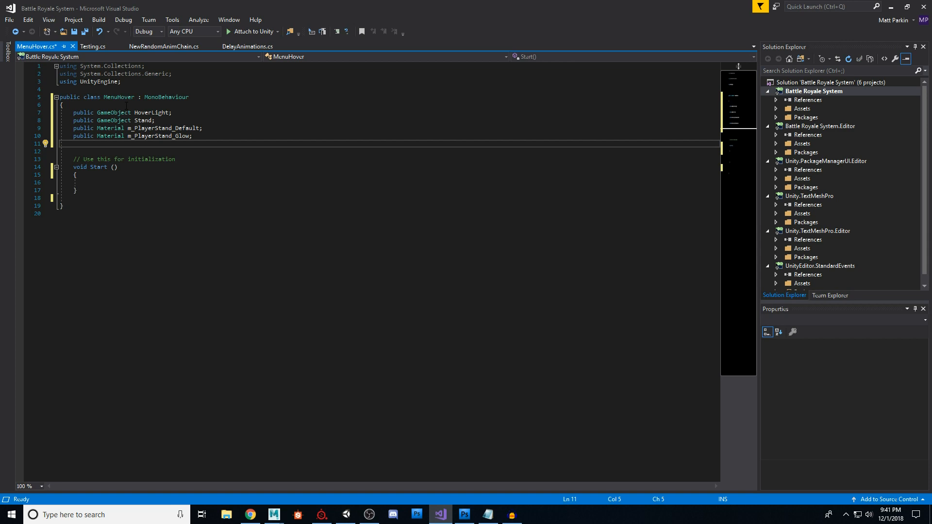
type("private Renderer")
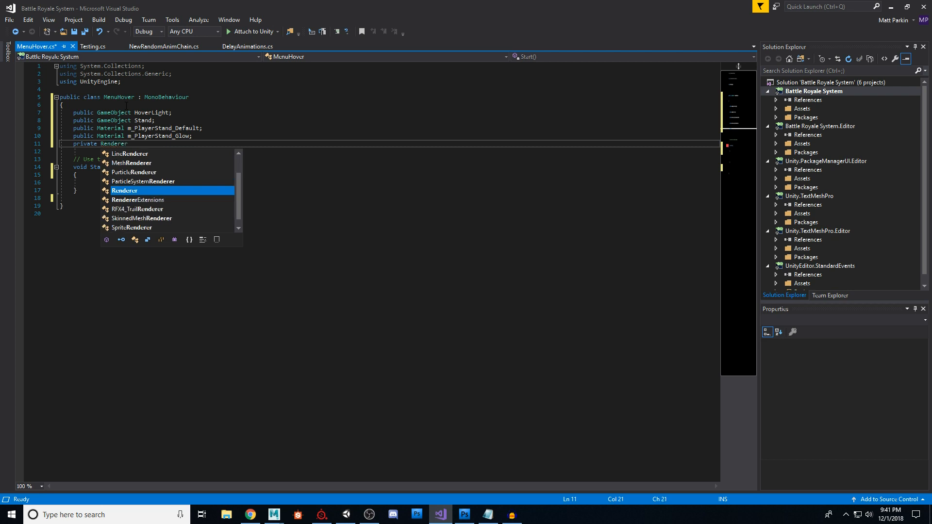
type(" rend;")
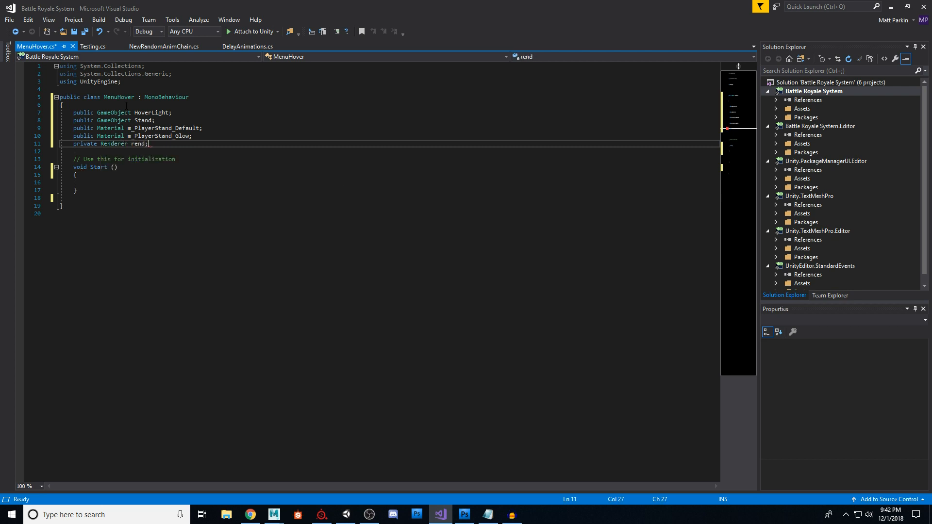
In the Start method, assign Stand.GetComponent<Renderer>() to rend and add a new line below it
left_click(110, 182)
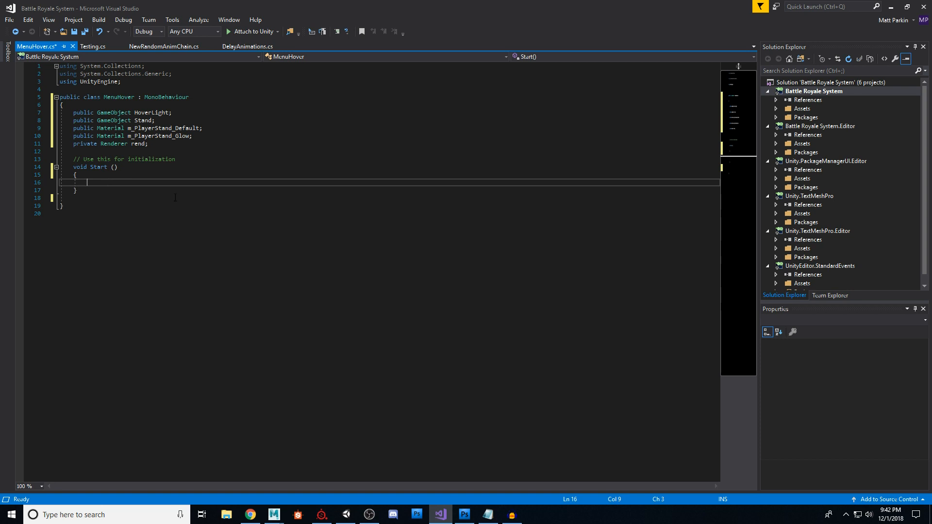
type("rend   Stand.Get")
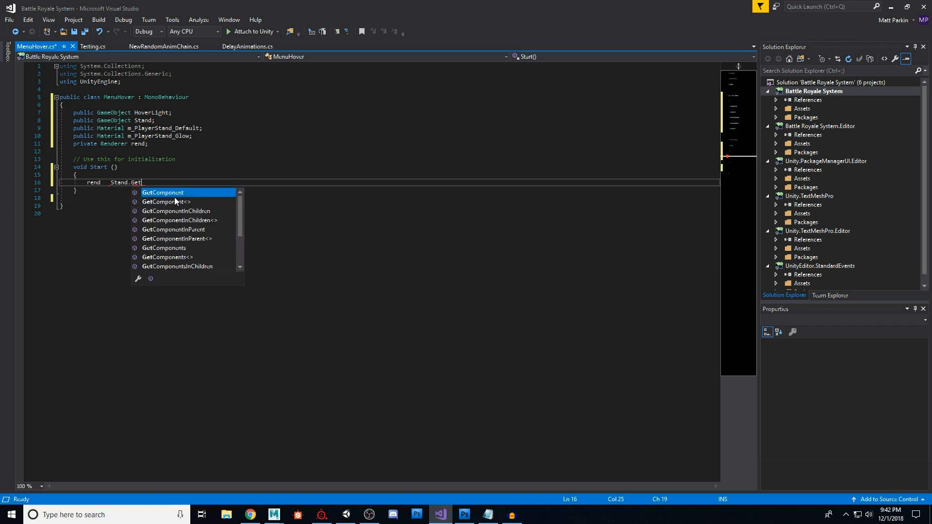
key("Tab")
type("<")
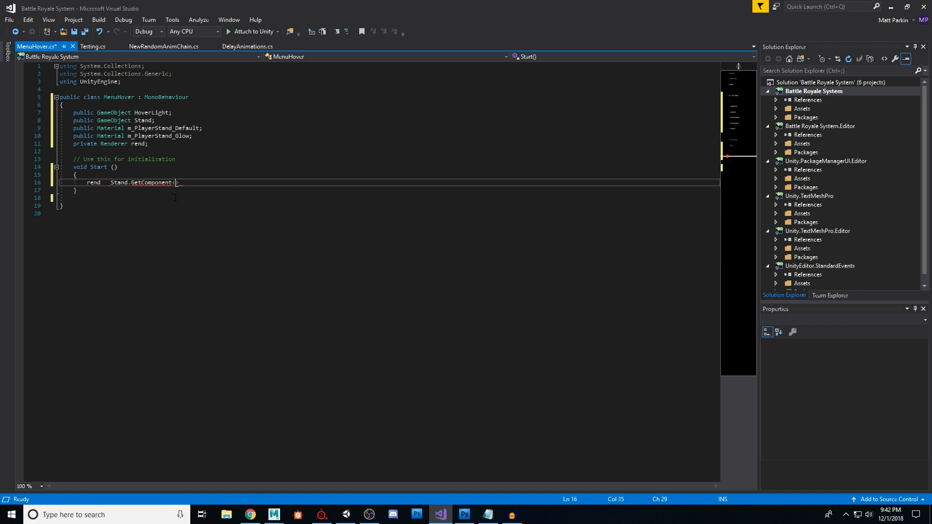
type("Renderer")
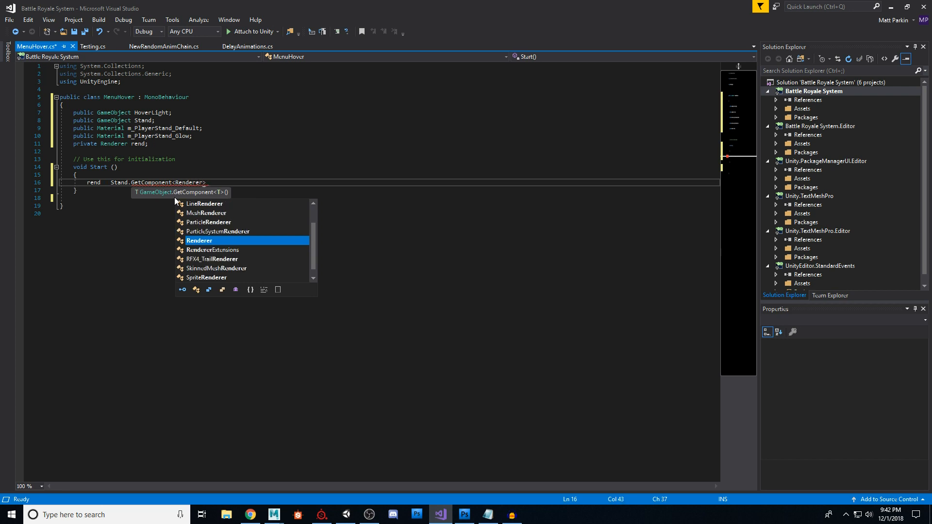
type(">();")
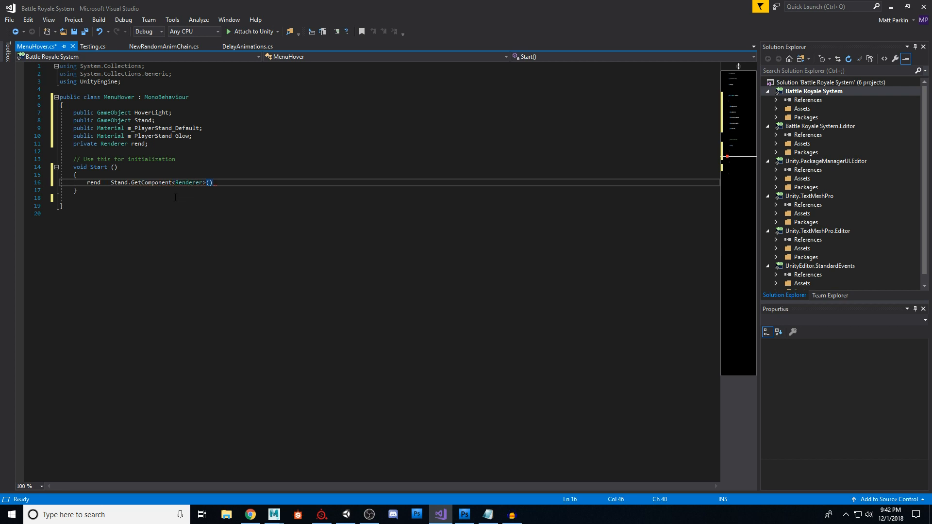
key("Return")
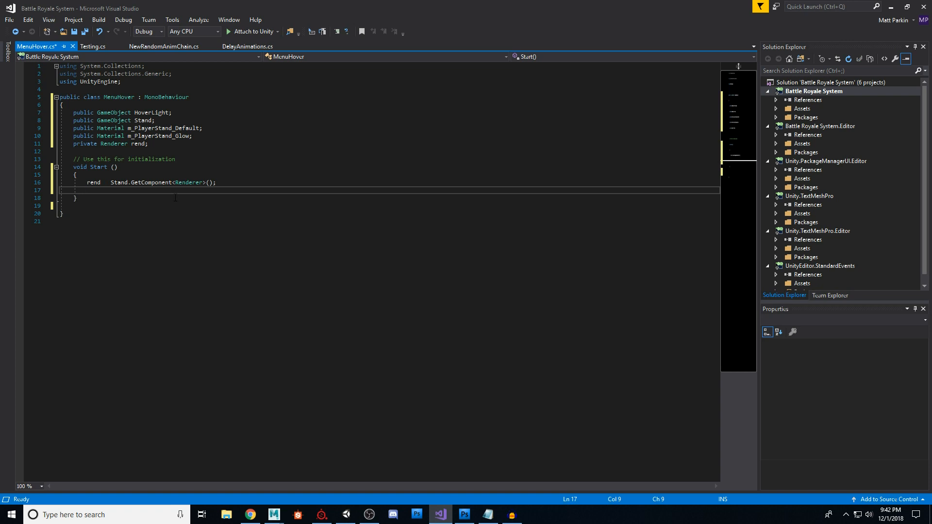
left_click(119, 183)
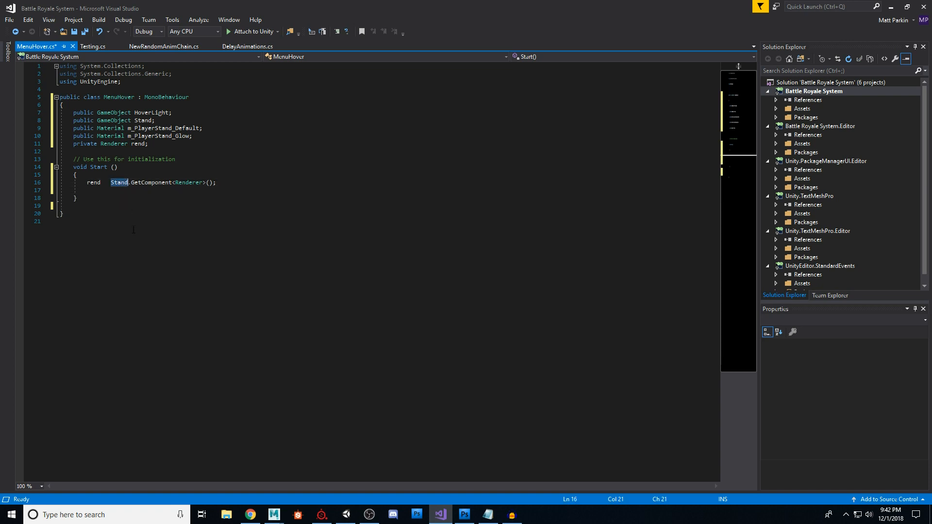
double_click(94, 183)
left_click(114, 144)
left_click(134, 195)
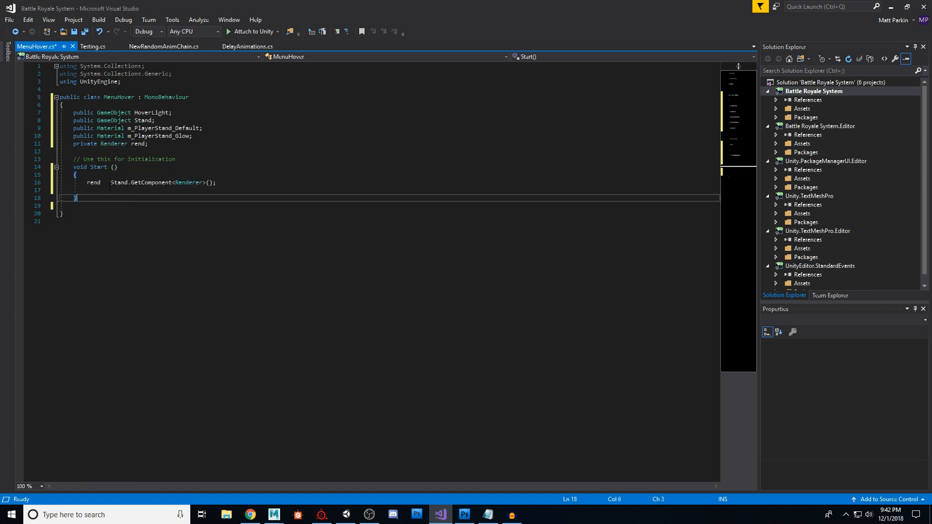
Add HoverLight.SetActive(false); to the Start method below the rend assignment
left_click(147, 191)
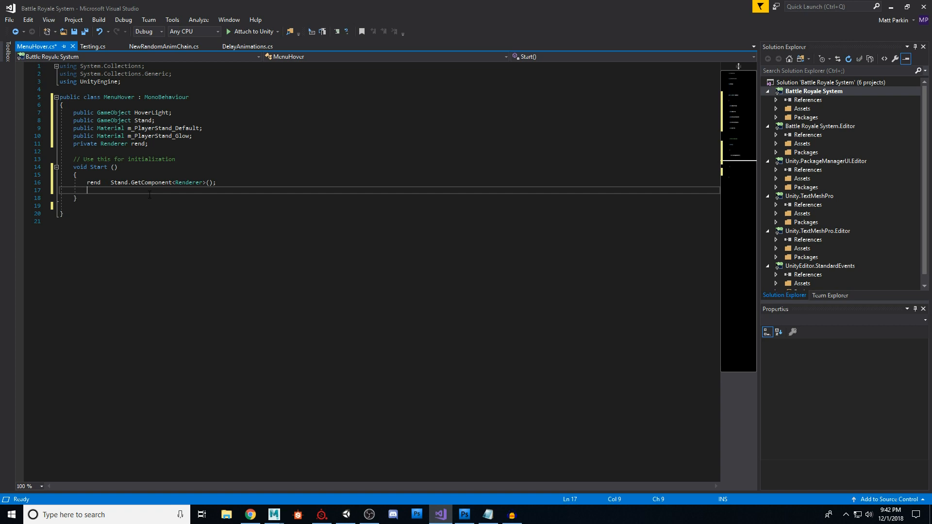
type("H")
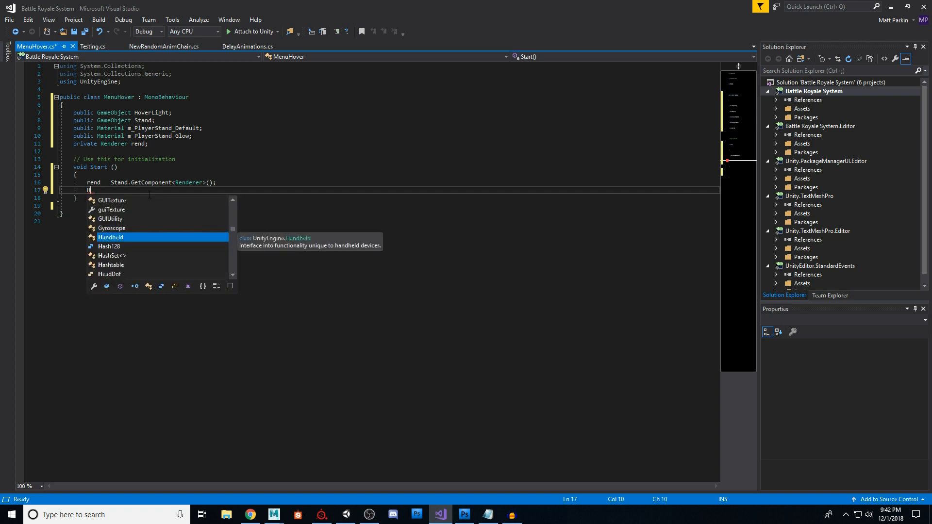
type("over")
key("Tab")
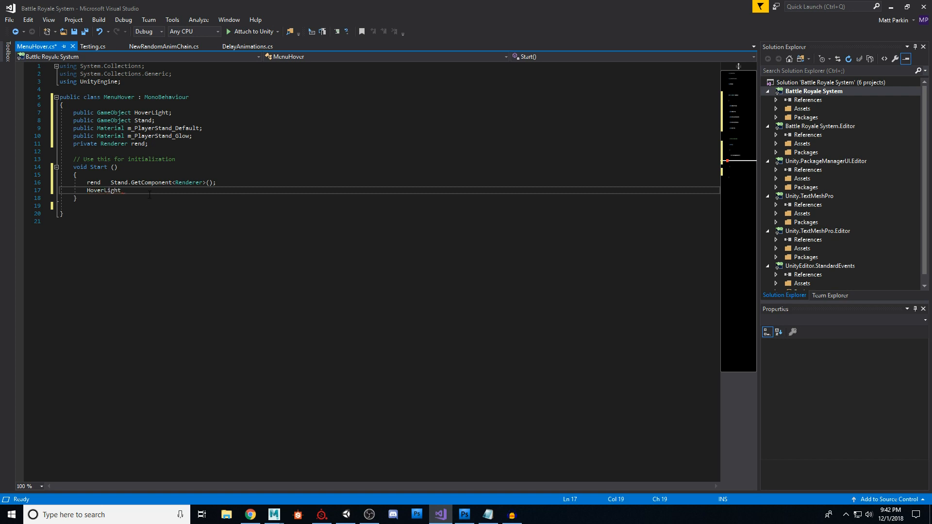
type(".Set")
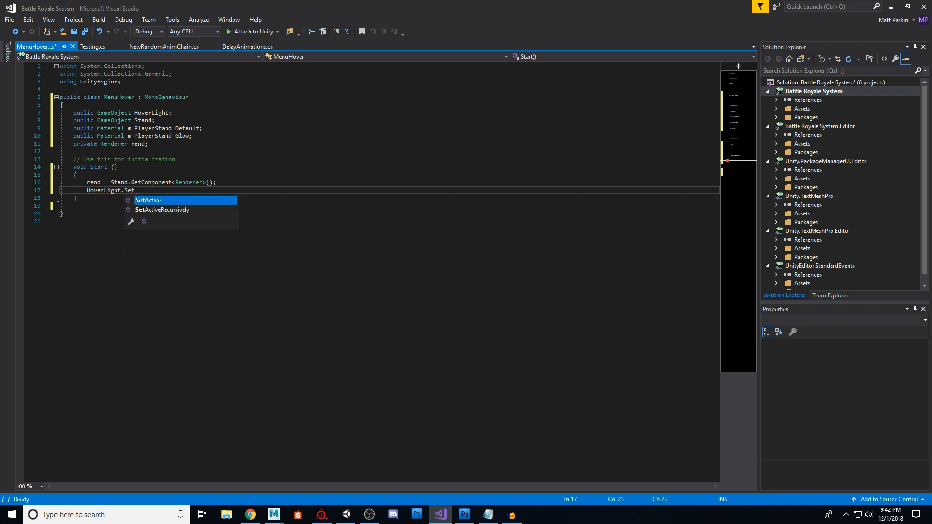
key("Tab")
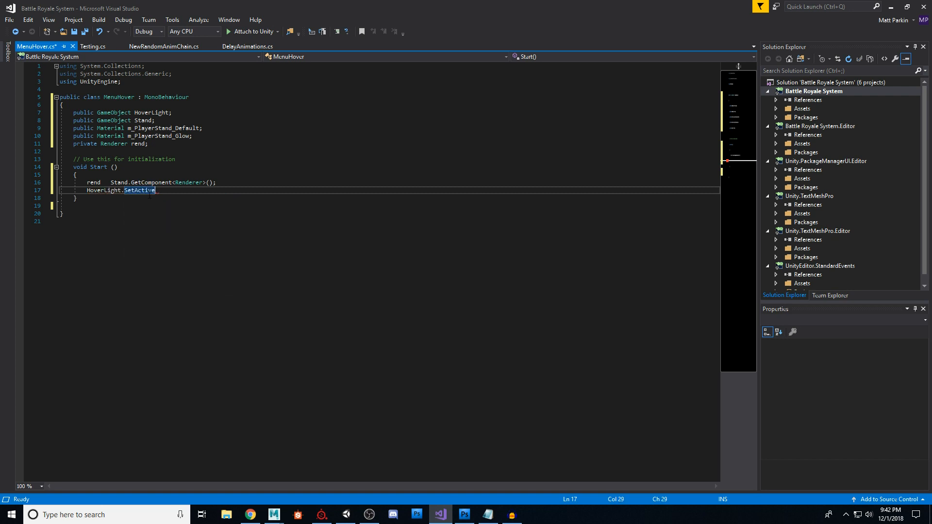
type("(false);")
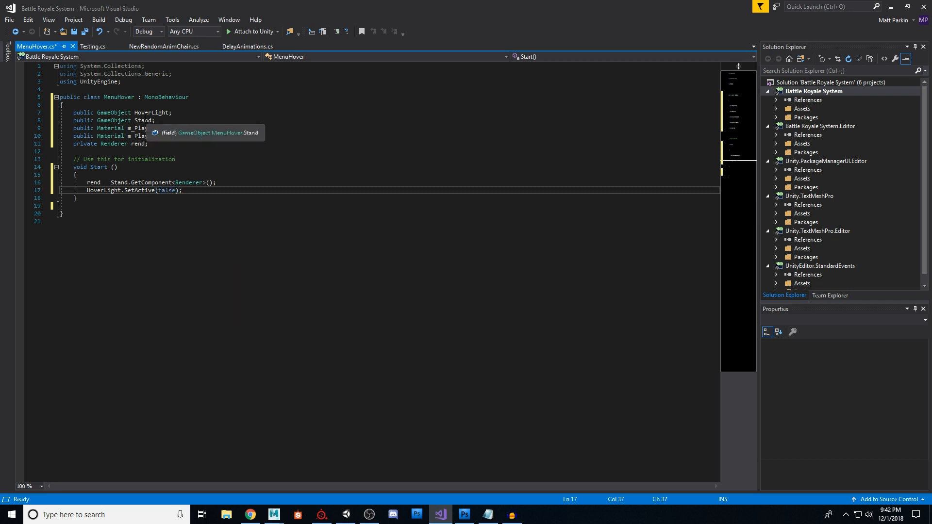
Add rend.material = m_PlayerStand_Default; to the Start method below the HoverLight.SetActive(false) line
left_click(154, 113)
left_click(189, 190)
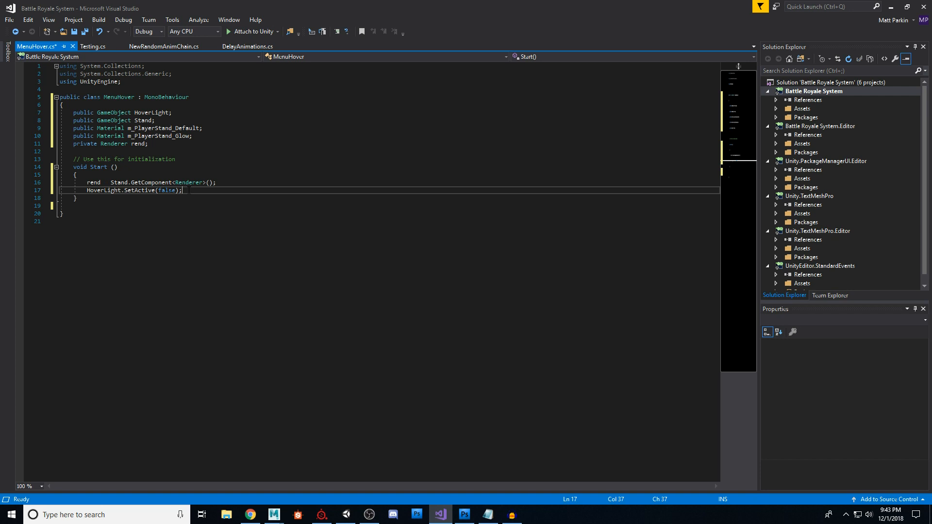
key("Return")
type("rend")
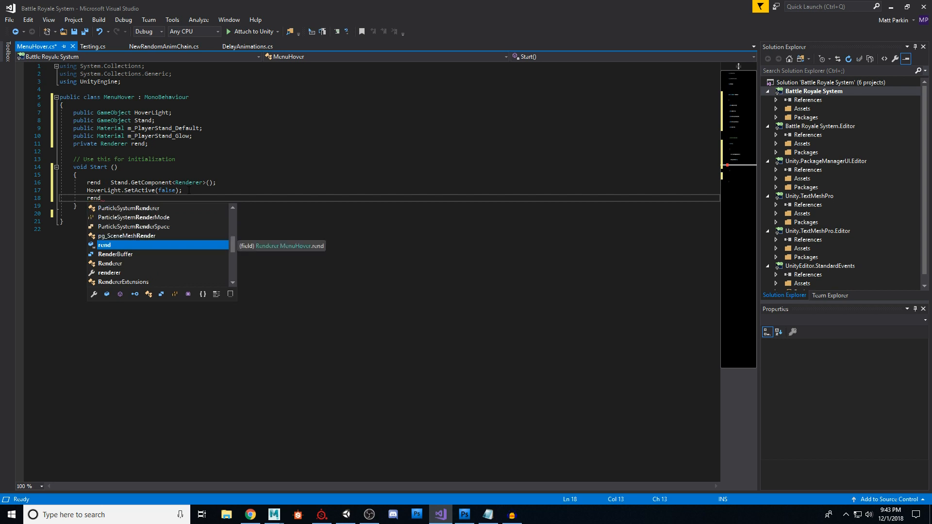
type(".mater")
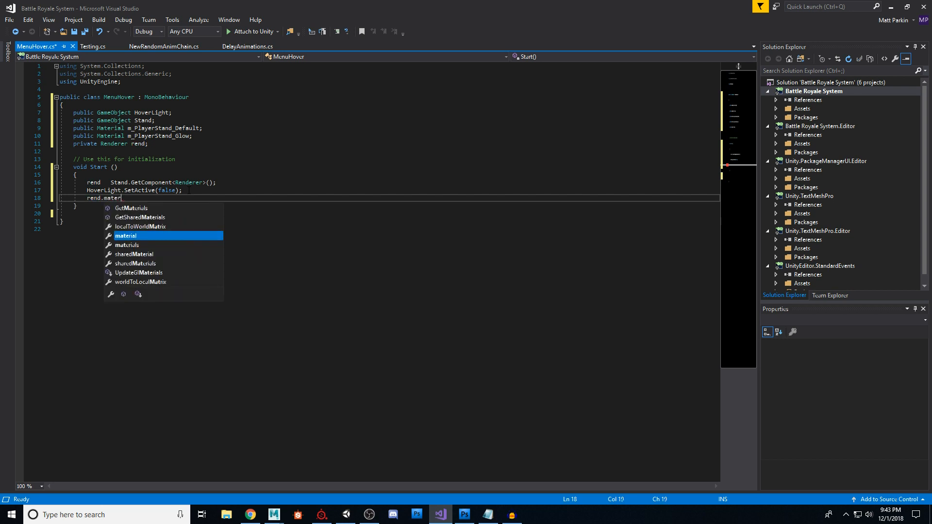
type("ial ")
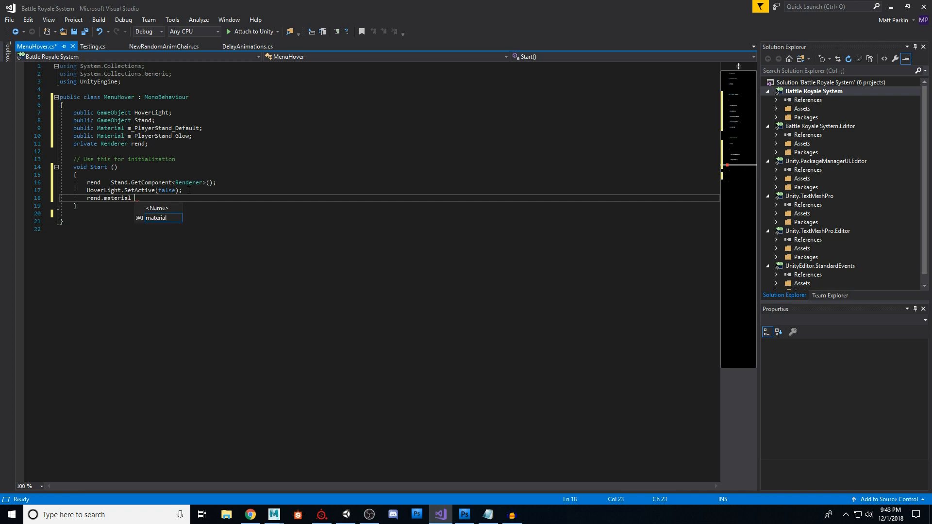
type("= m_PlayerStand_Default;")
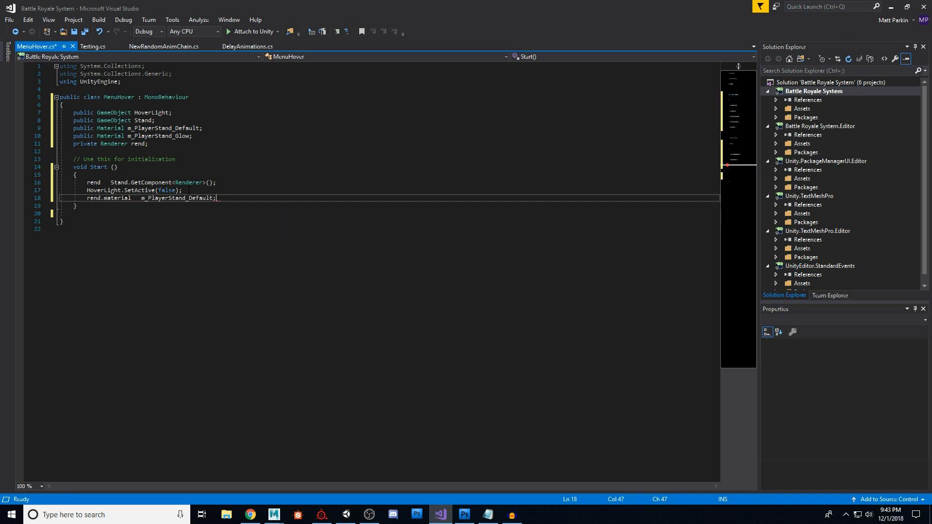
Add an empty private void OnMouseOver() method below the Start method
left_click(86, 208)
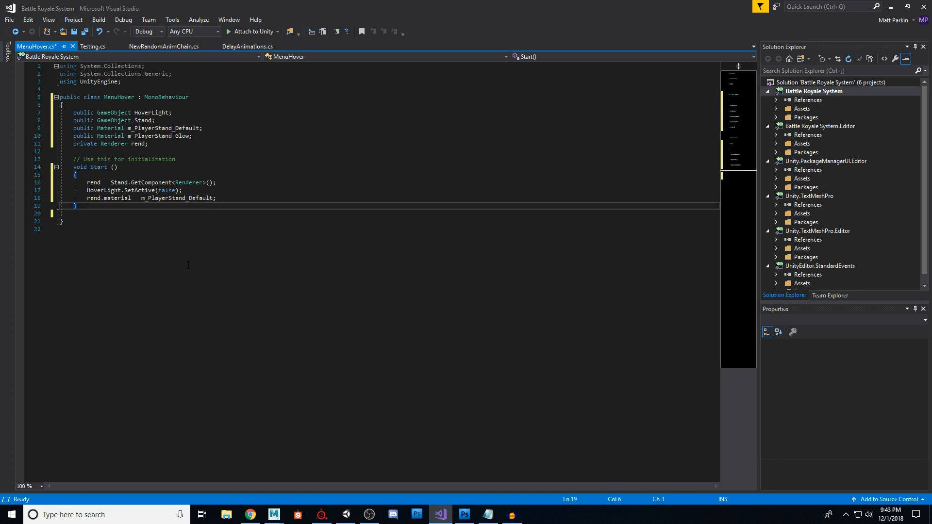
key("Return")
key("Return")
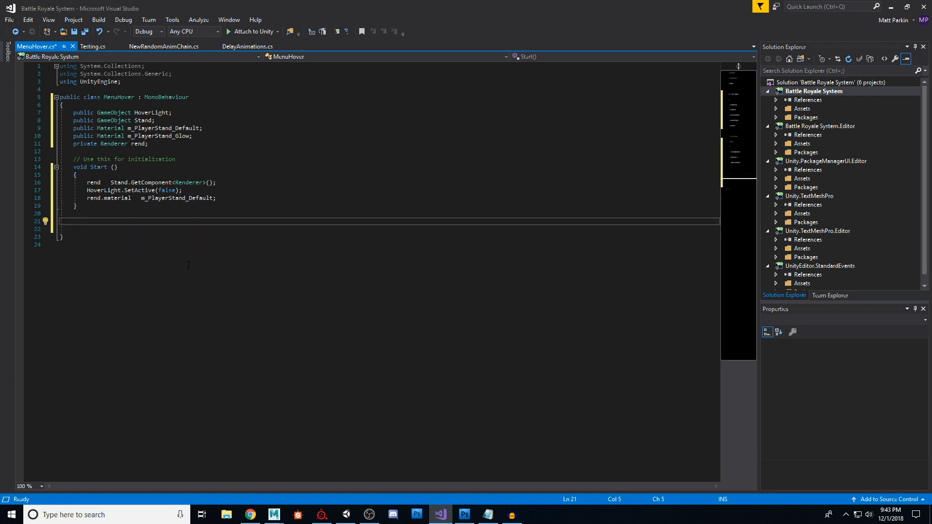
type("void OnMou")
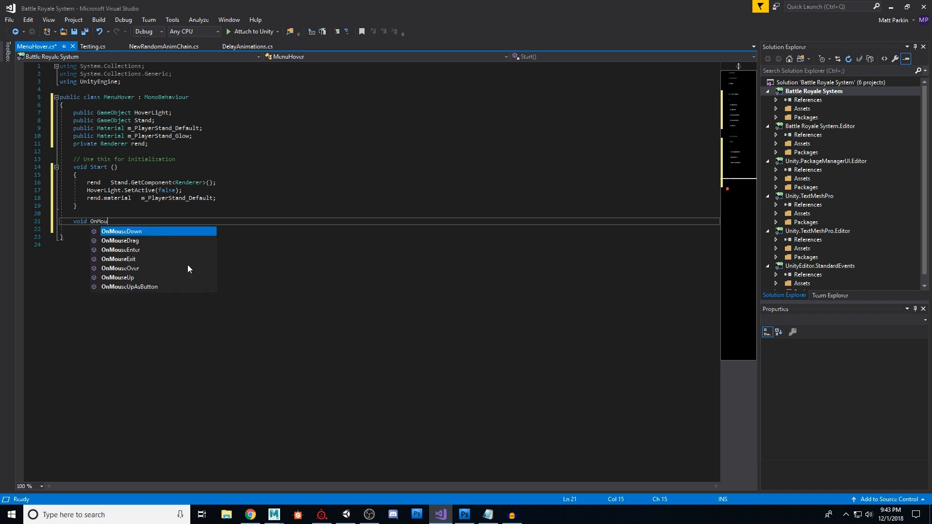
type("seOver")
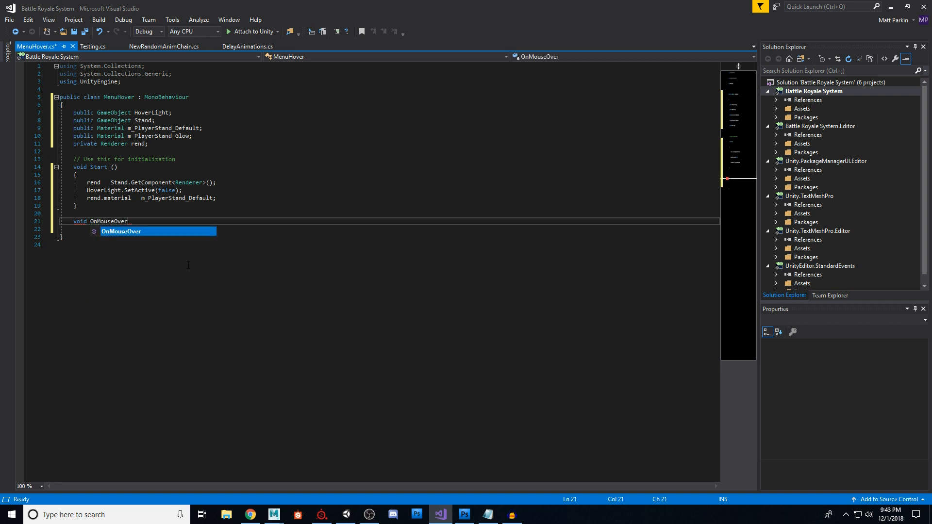
key("Tab")
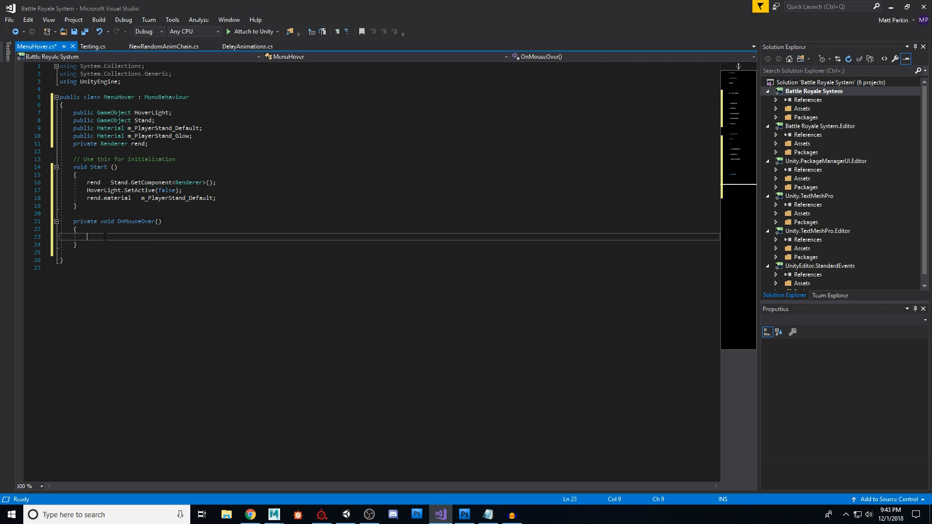
Add HoverLight.SetActive(true); inside OnMouseOver and start a new line below it
type("Ho")
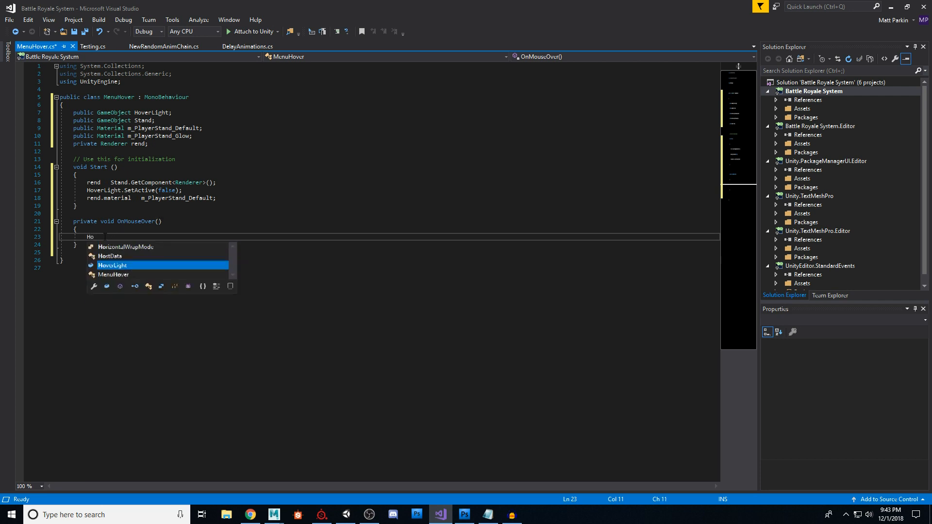
type("verLight.SetActive")
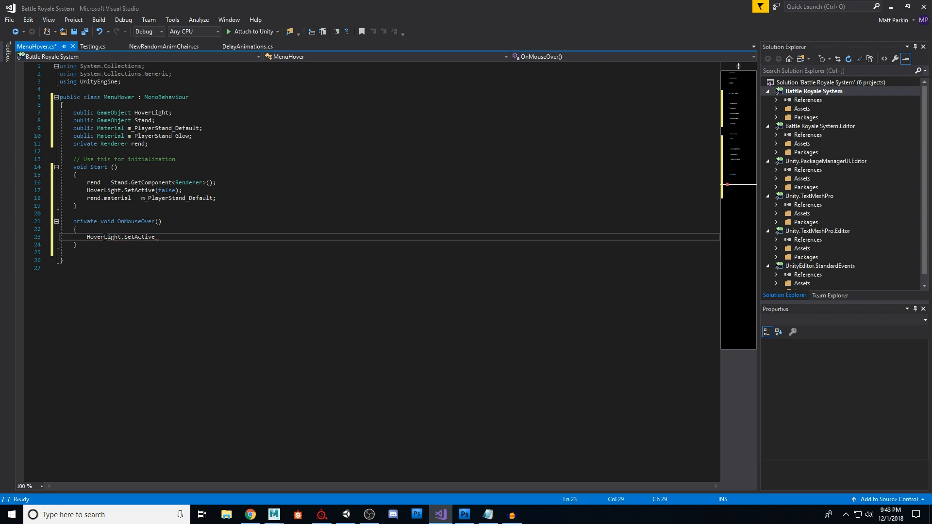
type("(true)")
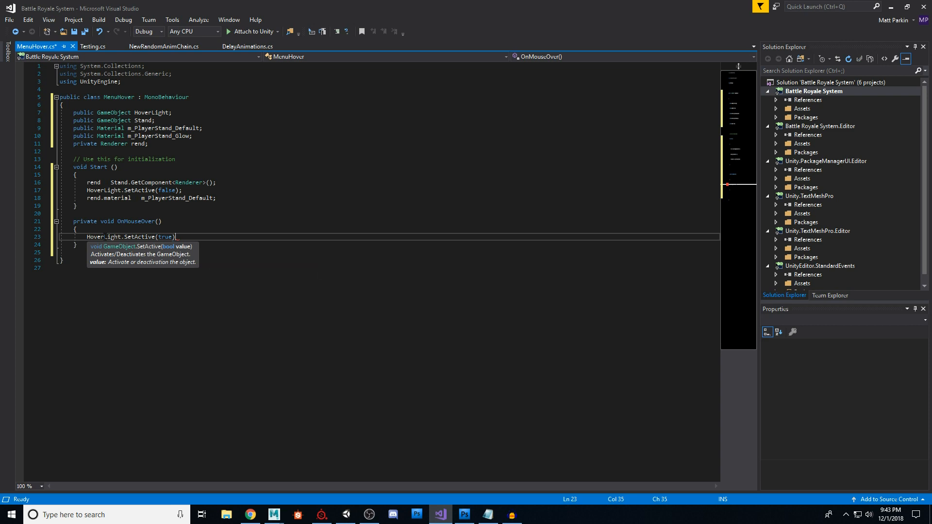
type(";")
key("Return")
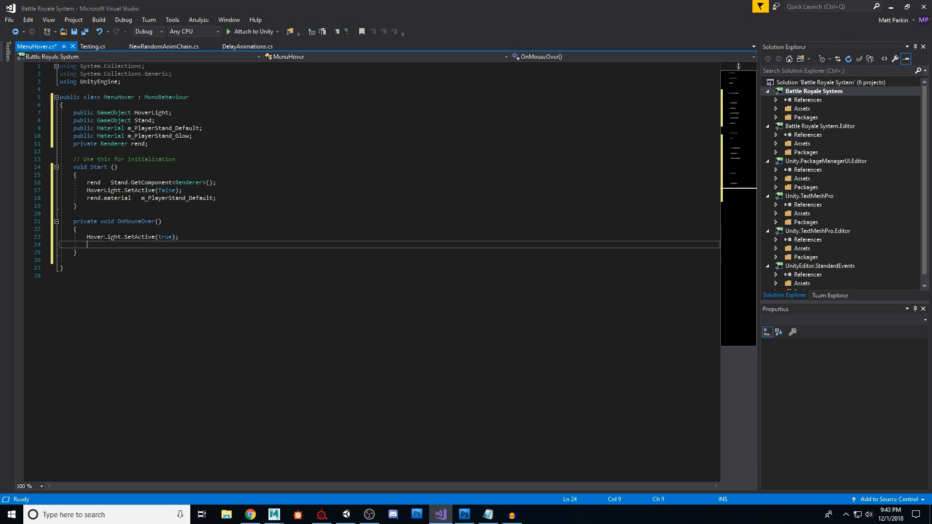
Assign m_PlayerStand_Glow to rend.material in OnMouseOver, below the HoverLight line
type("rend")
key("Escape")
type(".material = m_")
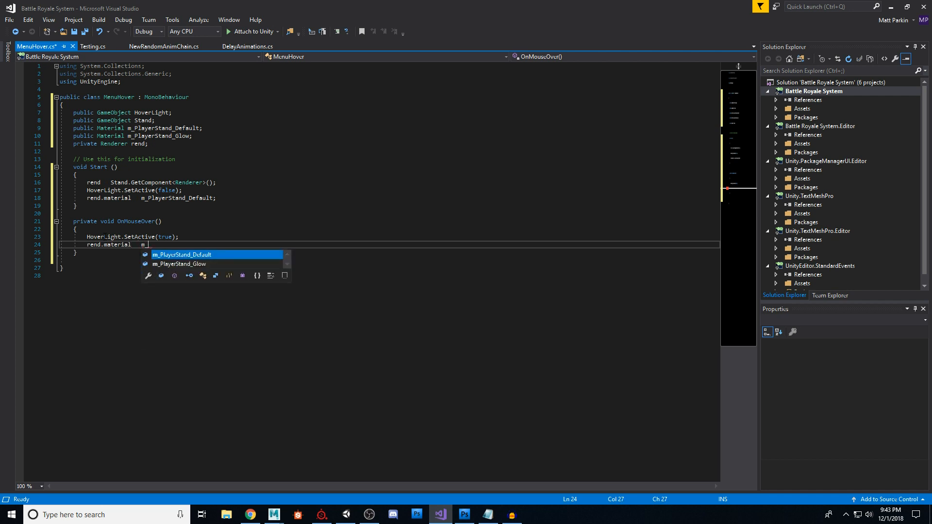
key("Down")
key("Tab")
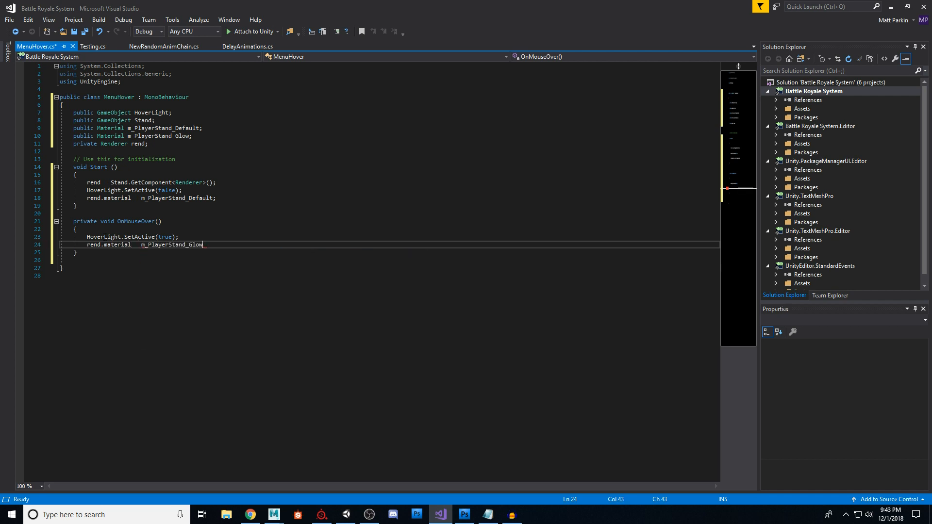
Add an empty private void OnMouseExit() method below the OnMouseOver method
left_click(94, 255)
key("Return")
key("Return")
type("vo")
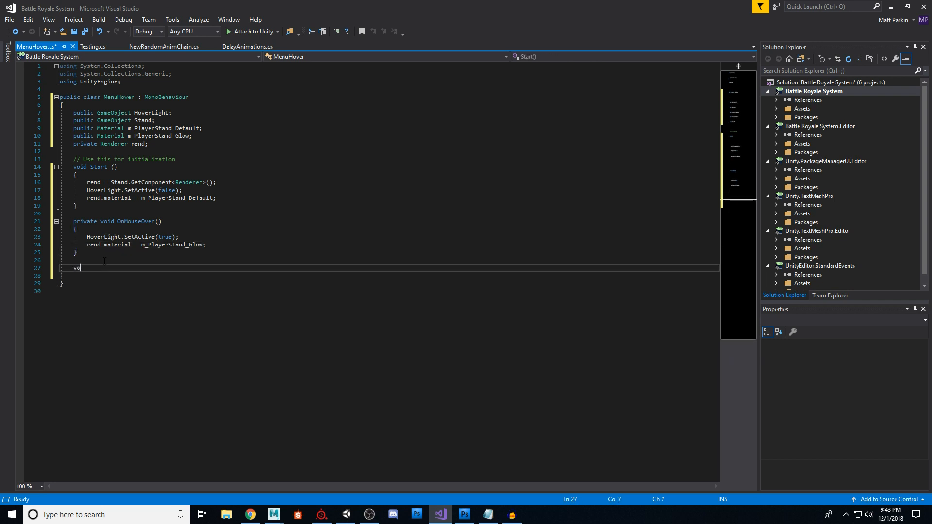
type("id On")
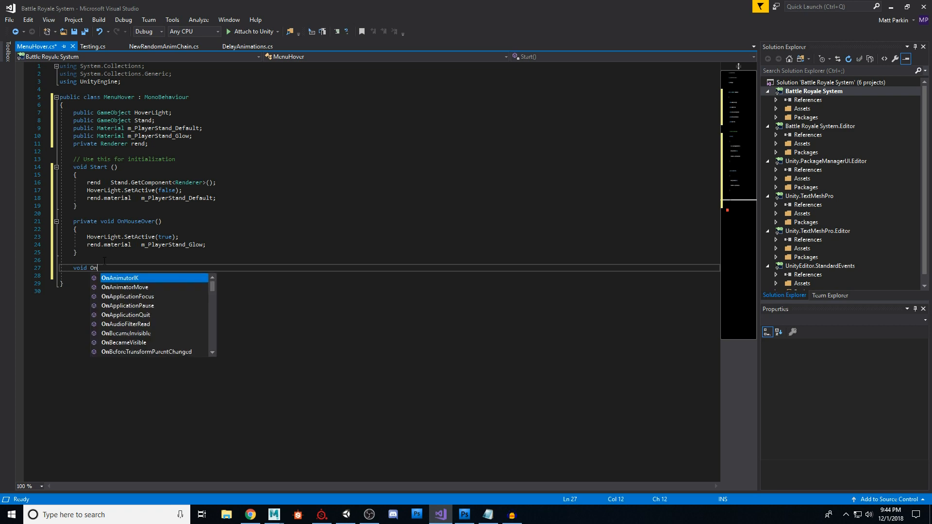
type("Mouse")
key("Down")
key("Down")
key("Down")
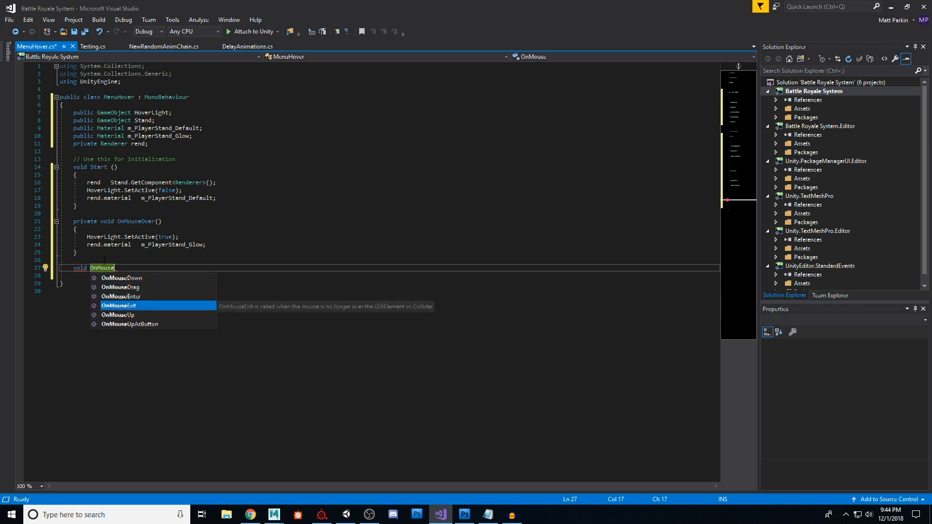
key("Tab")
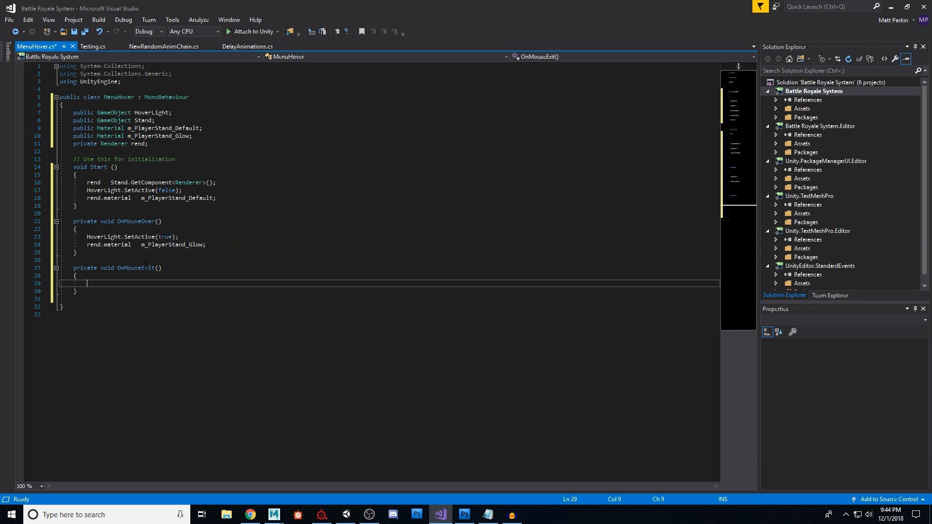
In OnMouseExit, add HoverLight.SetActive(false); and assign m_PlayerStand_Default to rend.material
type("HoverLight.SetActive(false);")
key("Return")
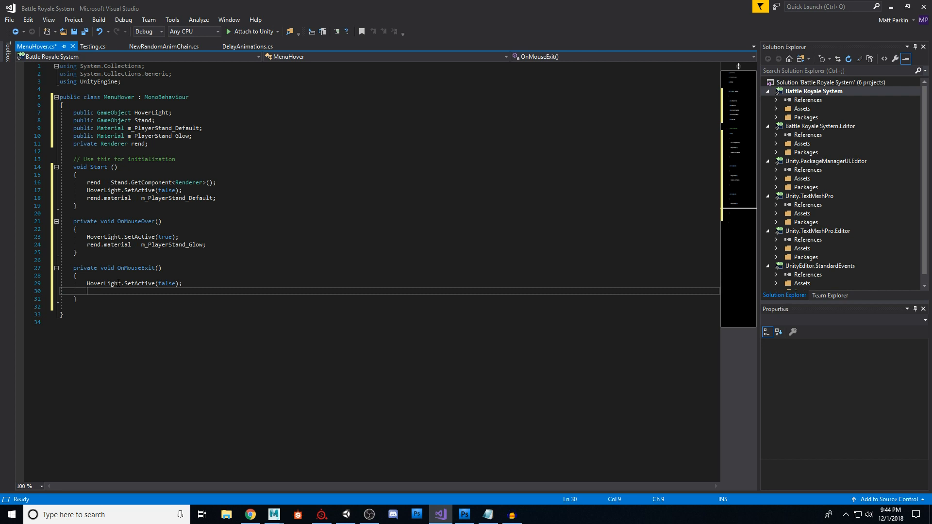
type("rend.mater")
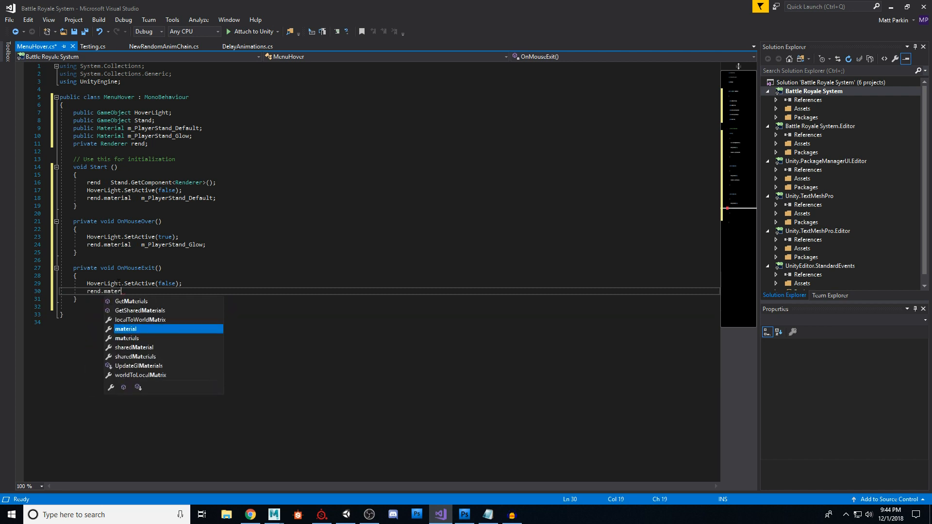
key("Tab")
type("= ")
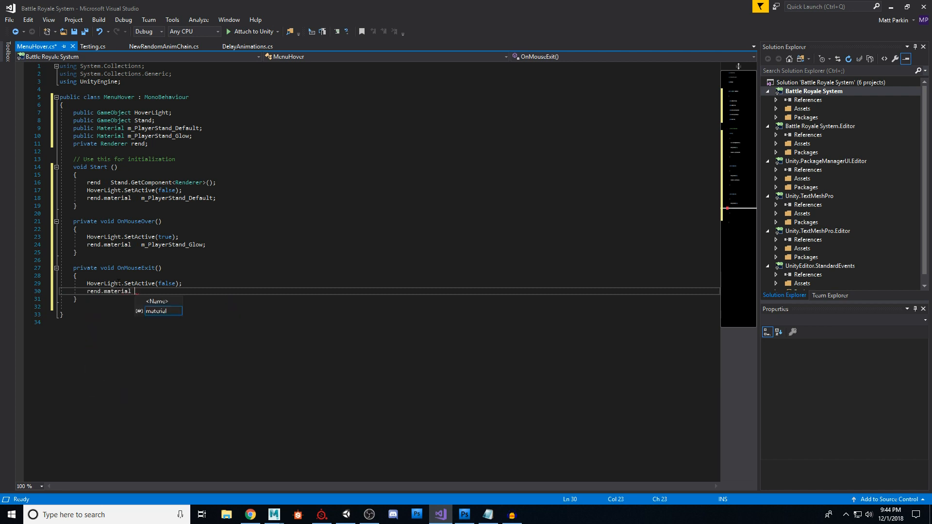
type("m_P")
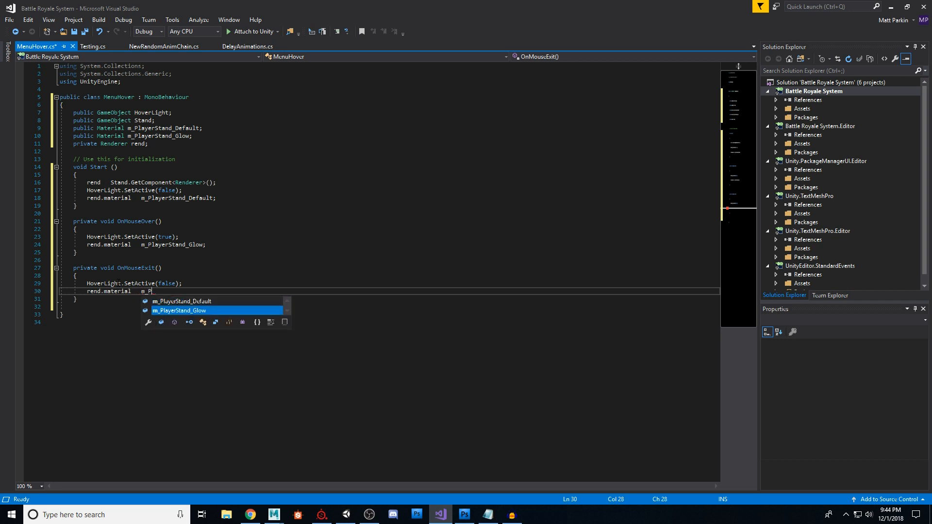
key("Up")
key("Tab")
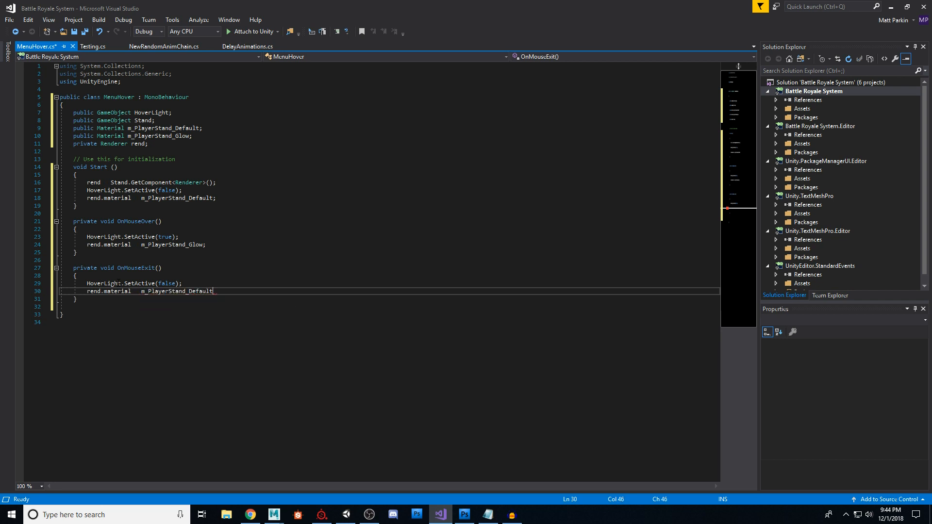
Remove the blank line below the OnMouseExit method and save the MenuHover script
left_click(231, 216)
left_click(88, 307)
key("BackSpace")
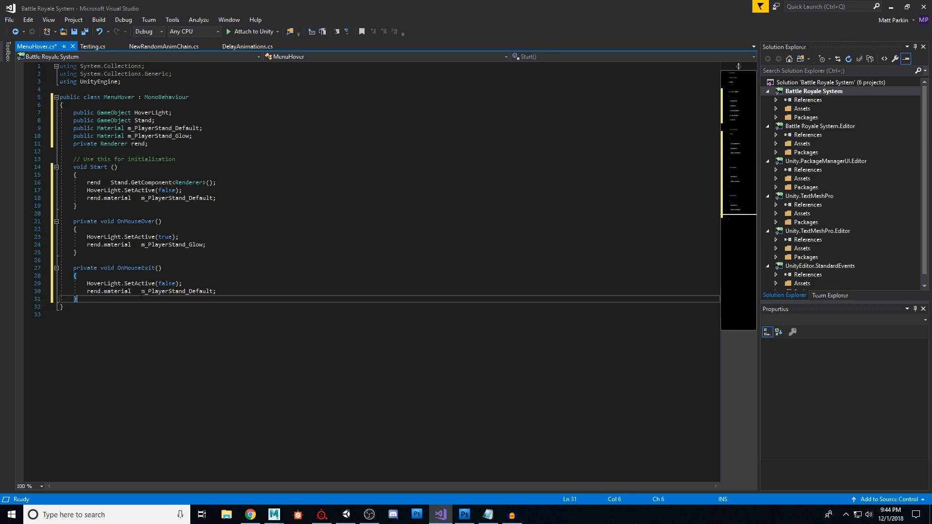
left_click(217, 260)
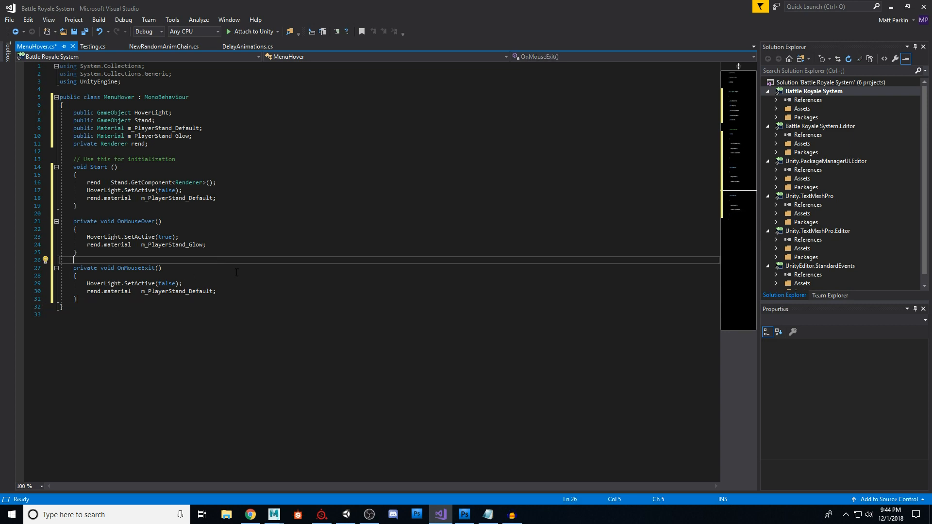
left_click(229, 161)
left_click(88, 34)
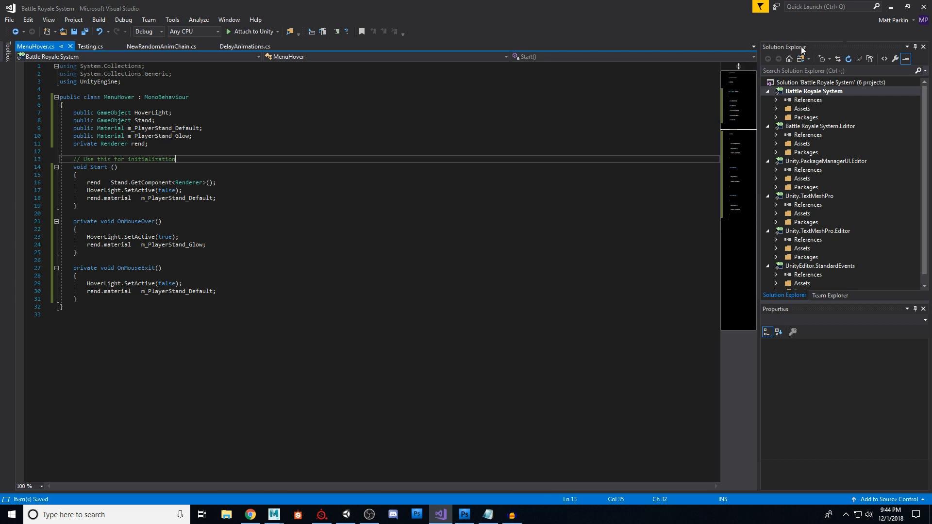
Switch to Unity, check the console for script errors and clear its messages
left_click(891, 7)
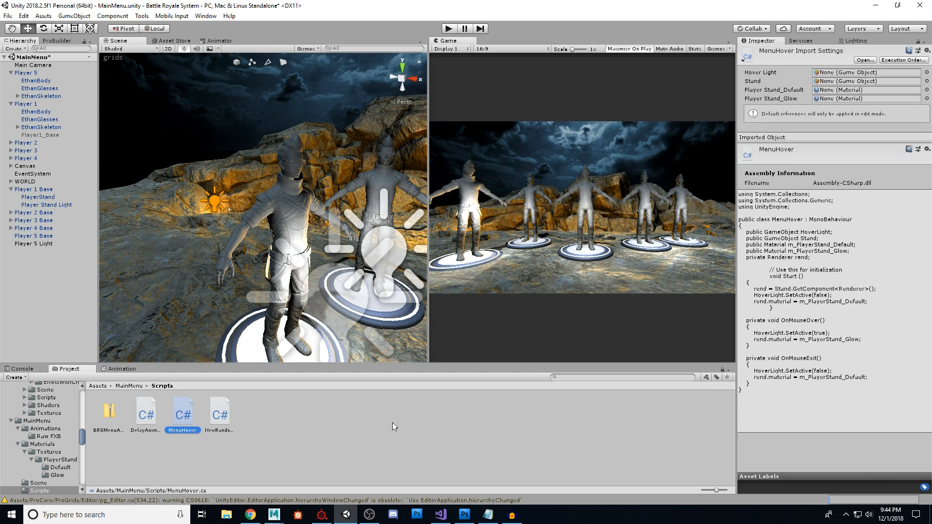
left_click(23, 370)
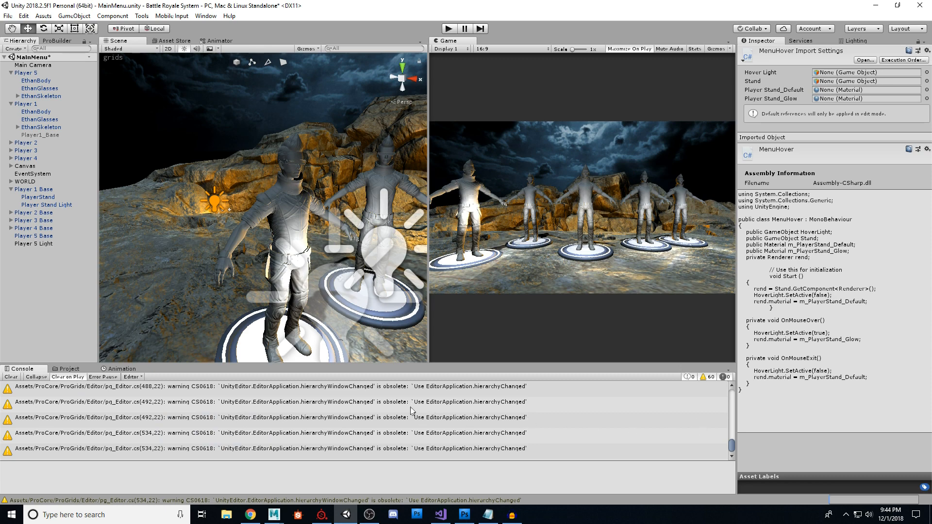
scroll(408, 413, "up", 5)
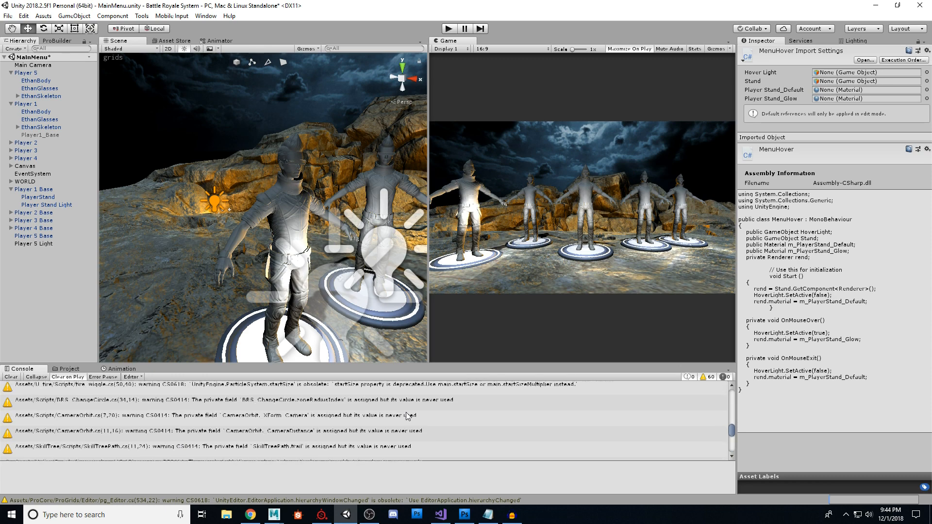
scroll(408, 417, "down", 5)
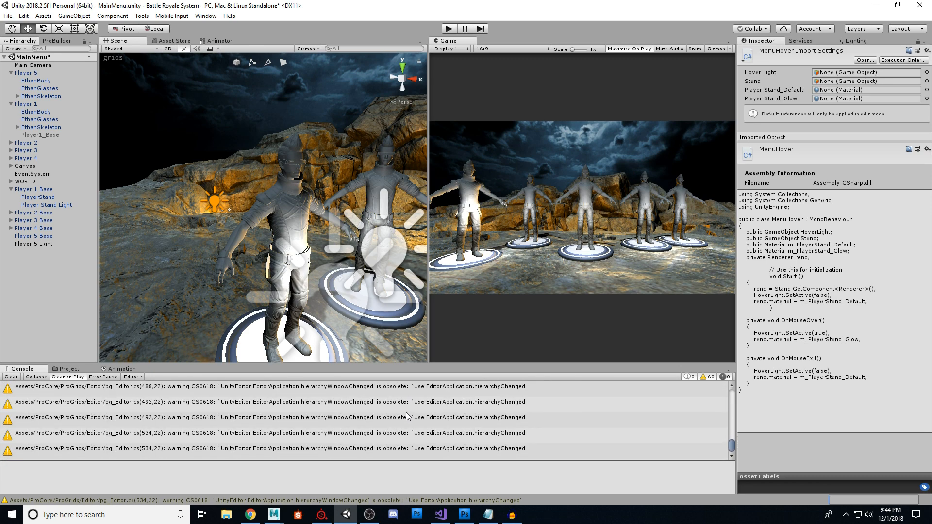
left_click(11, 378)
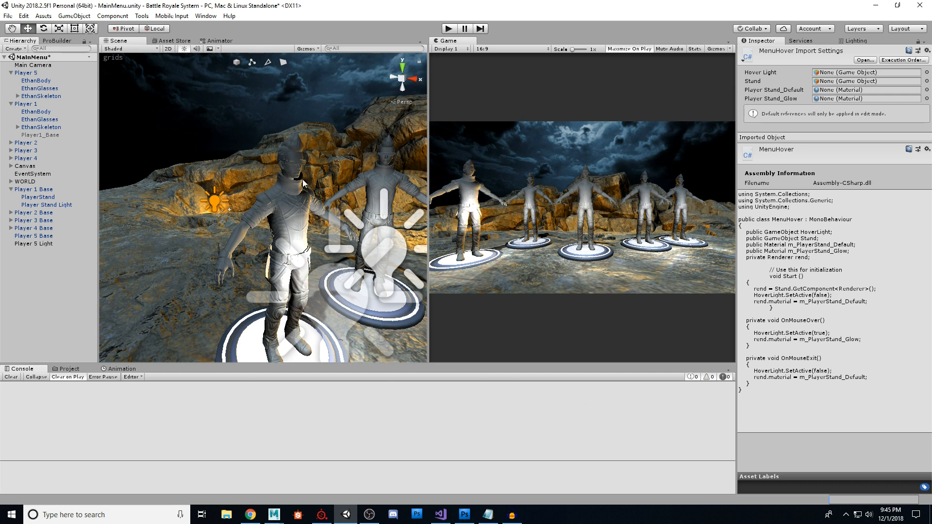
Attach the MenuHover script to Player 5, assigning Player 5 Light as its Hover Light and Player 5 Base as its Stand
left_click(32, 74)
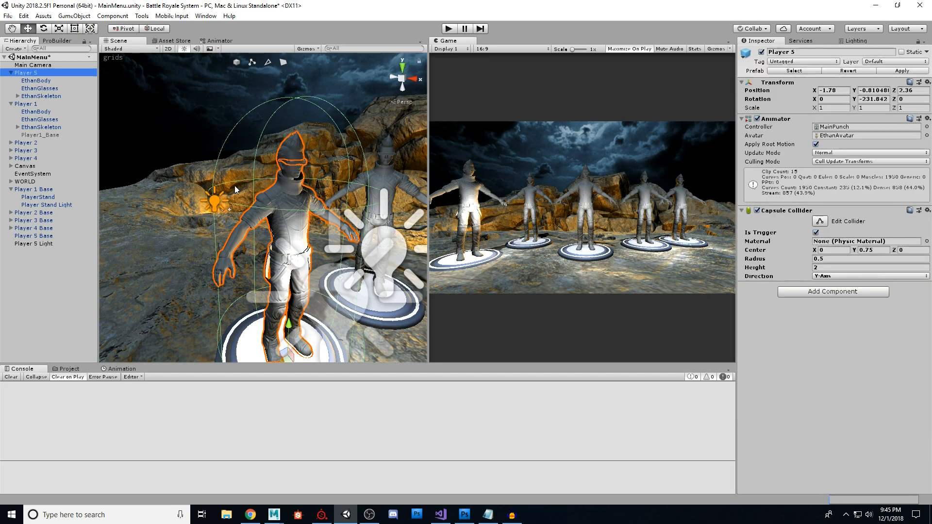
left_click_drag(327, 186, 219, 313, "alt")
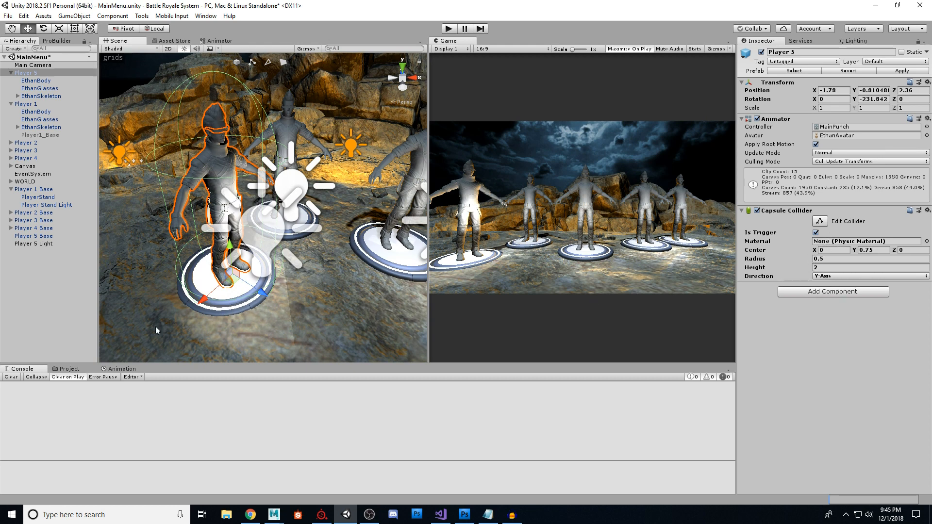
left_click(63, 370)
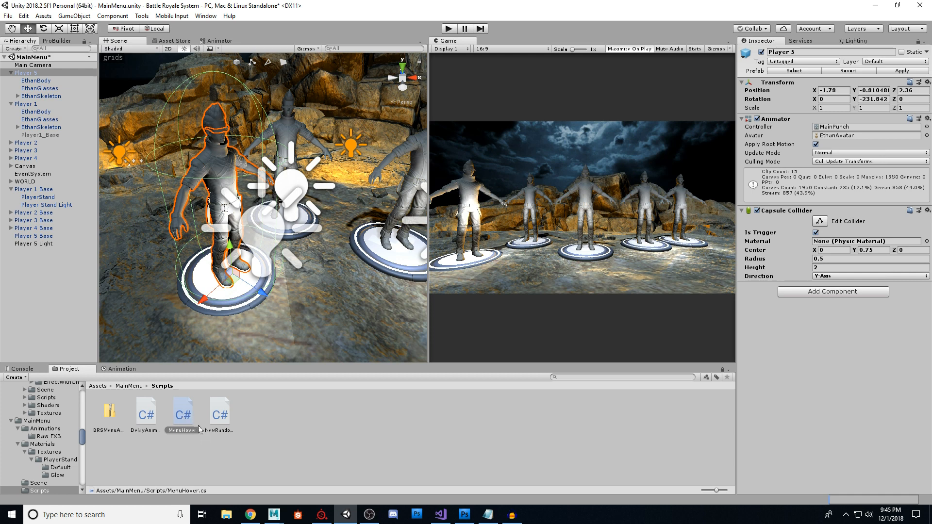
left_click_drag(445, 459, 787, 376)
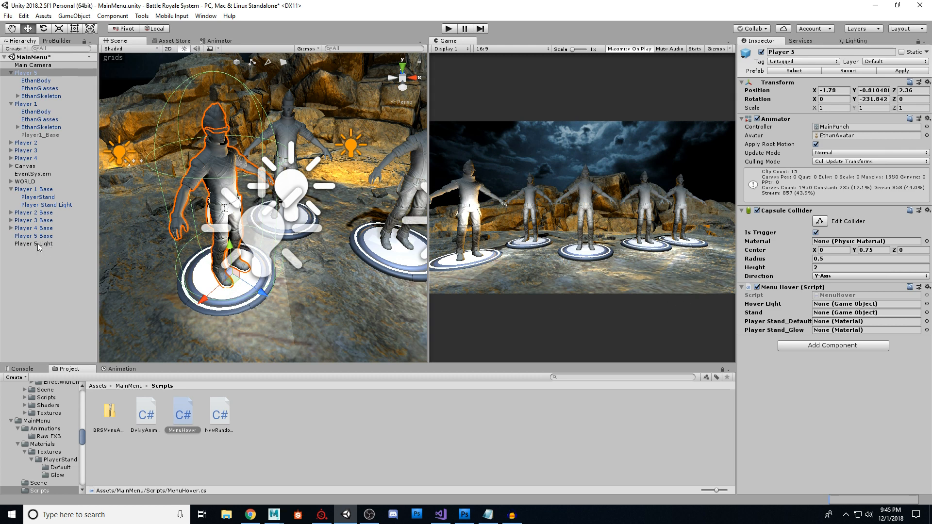
left_click_drag(36, 243, 829, 306)
left_click_drag(25, 238, 826, 313)
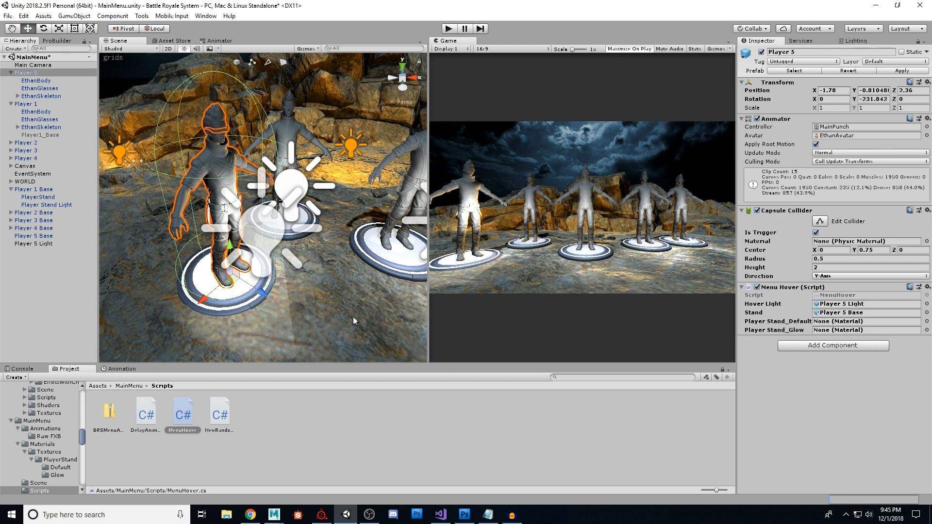
Show the contents of MainMenu's Materials folder and lock the Inspector on Player 5
left_click(129, 386)
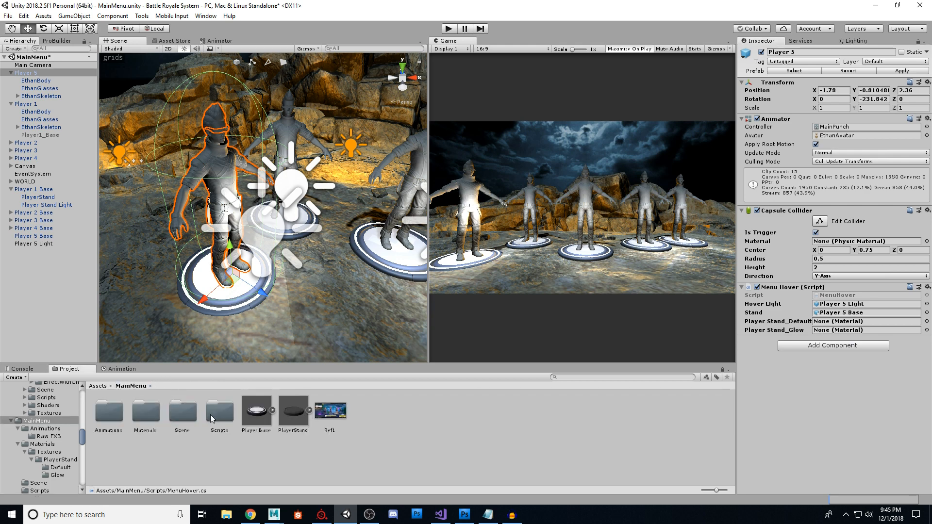
double_click(136, 413)
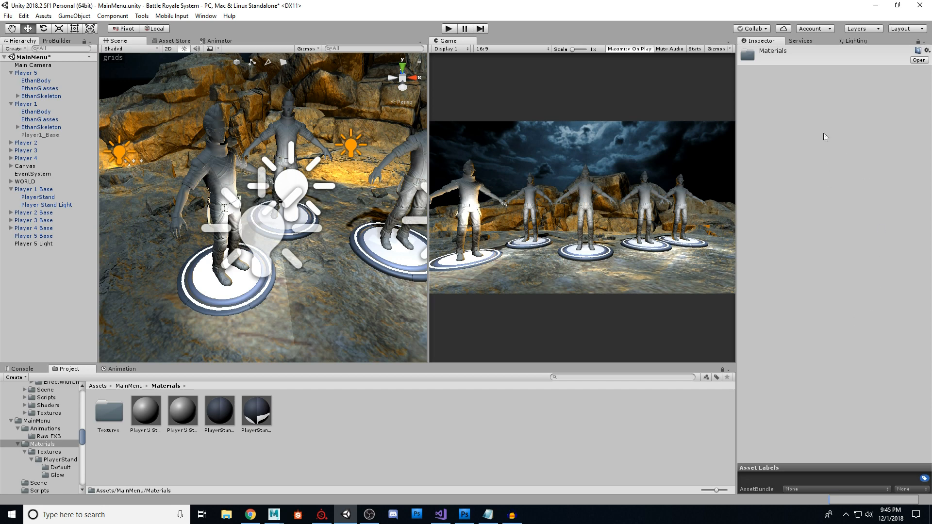
left_click(30, 74)
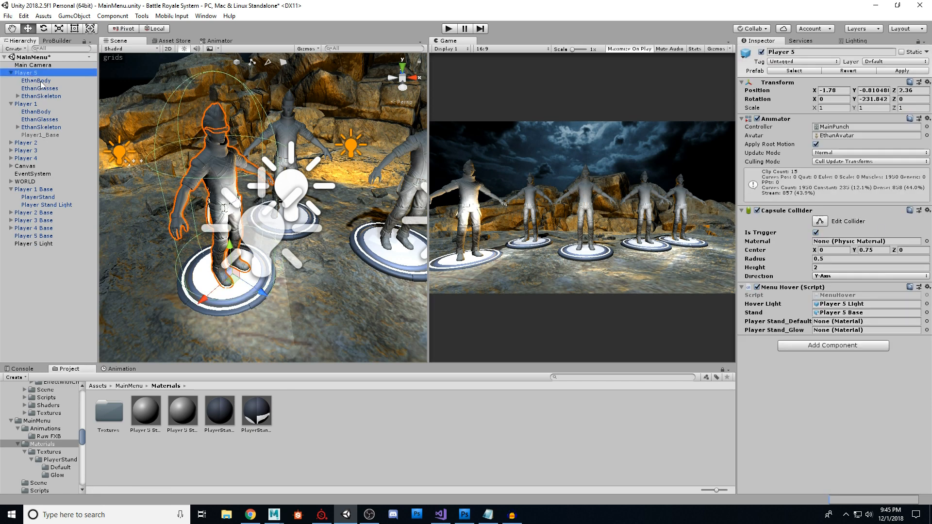
left_click(916, 43)
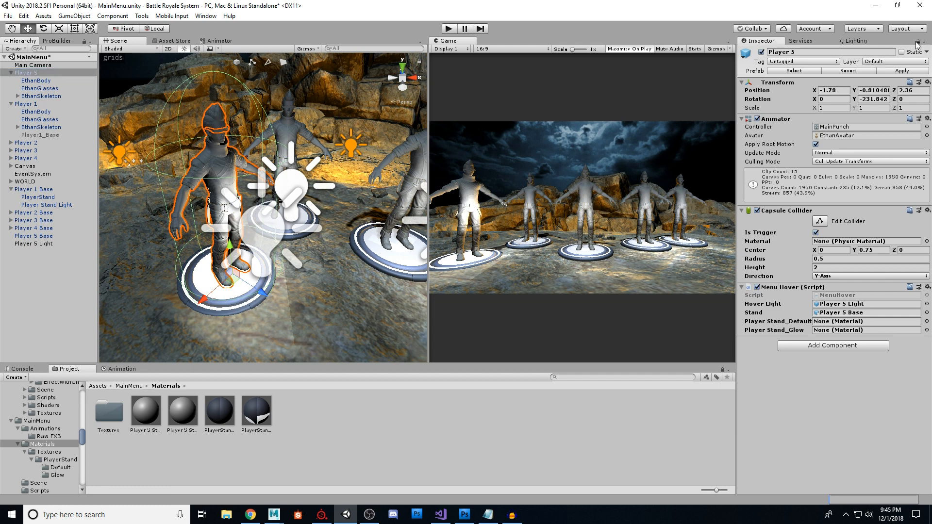
Assign the Player 5 Stand_Default and Player 5 Stand_Glow materials to the matching Menu Hover fields on Player 5
left_click(170, 423)
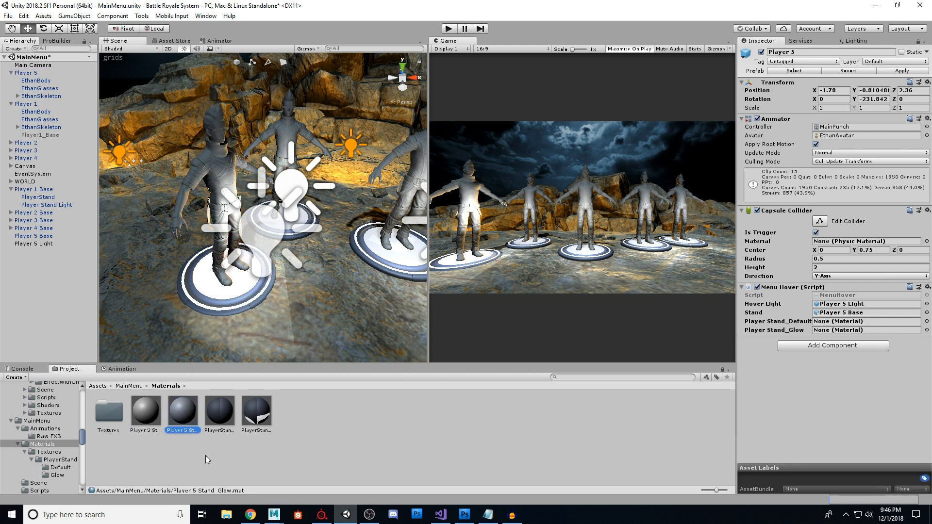
left_click(151, 418)
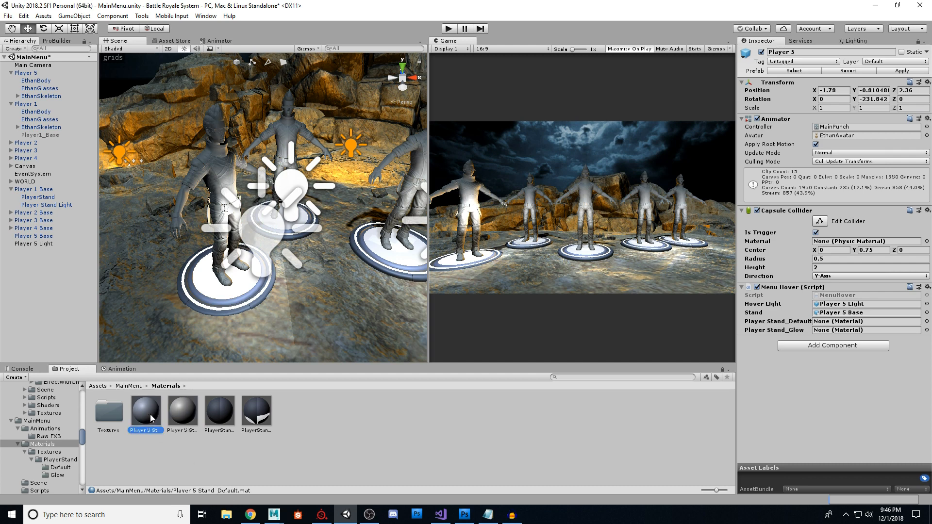
left_click_drag(152, 417, 839, 325)
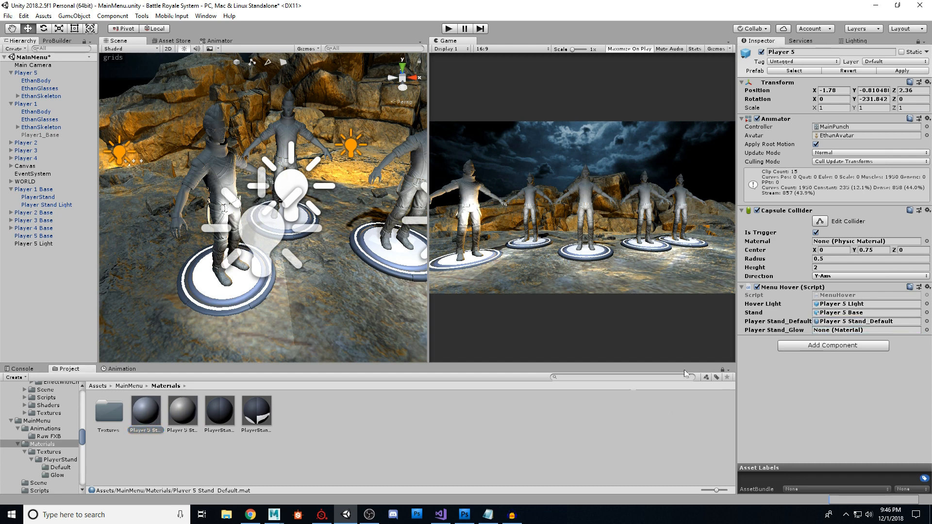
left_click_drag(184, 434, 829, 331)
Run the scene in Play mode to test Player 5's hover effect
left_click(448, 28)
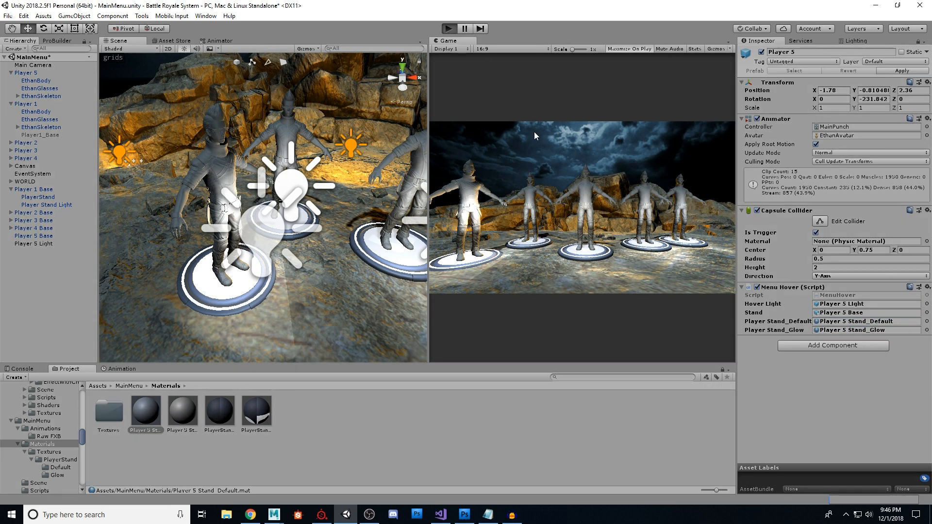